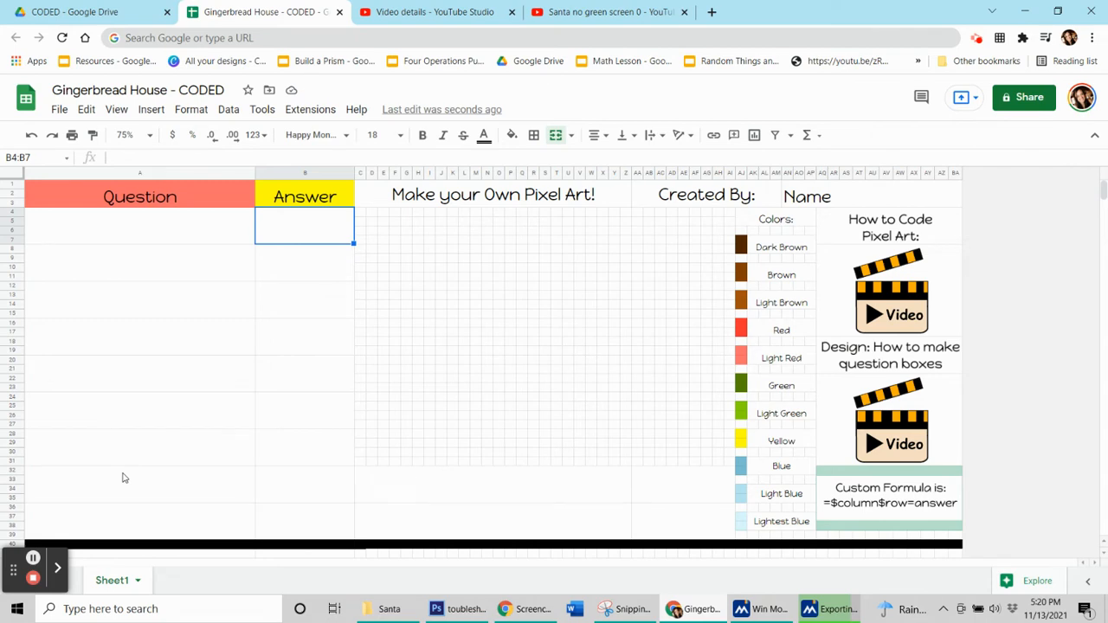
# - Enter 1 in every answer cell from B4 to B36 and in the merged cells AA32 and AA36
pyautogui.write('1')
pyautogui.press('Return')
pyautogui.write('1')
pyautogui.press('Return')
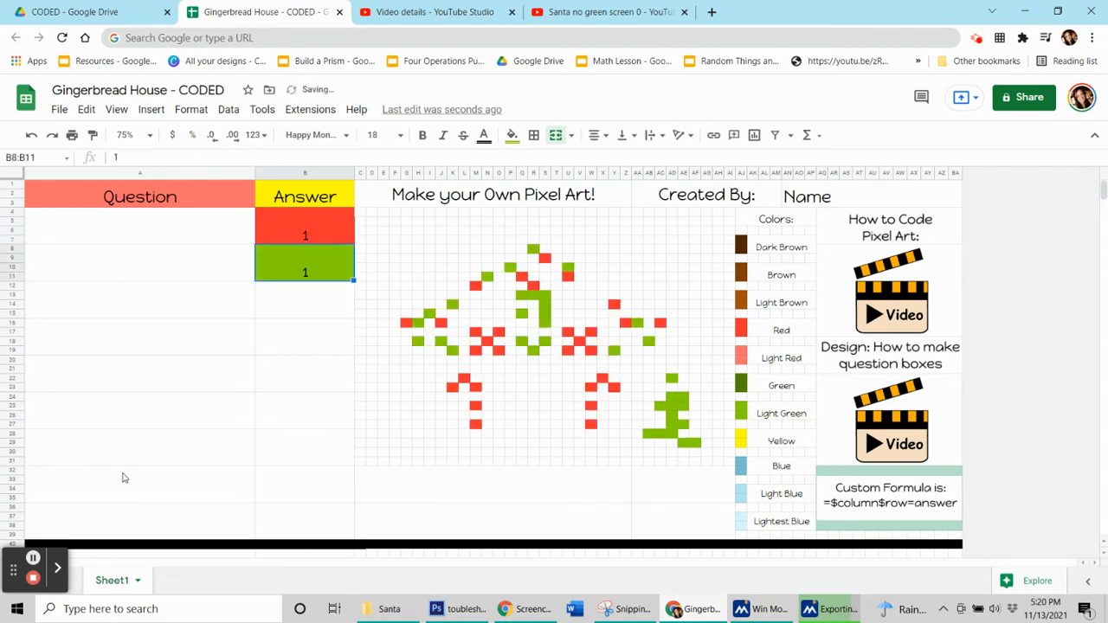
pyautogui.write('1')
pyautogui.press('Return')
pyautogui.hotkey('ctrl', 'y')
pyautogui.hotkey('ctrl', 'y')
pyautogui.hotkey('ctrl', 'y')
pyautogui.hotkey('ctrl', 'y')
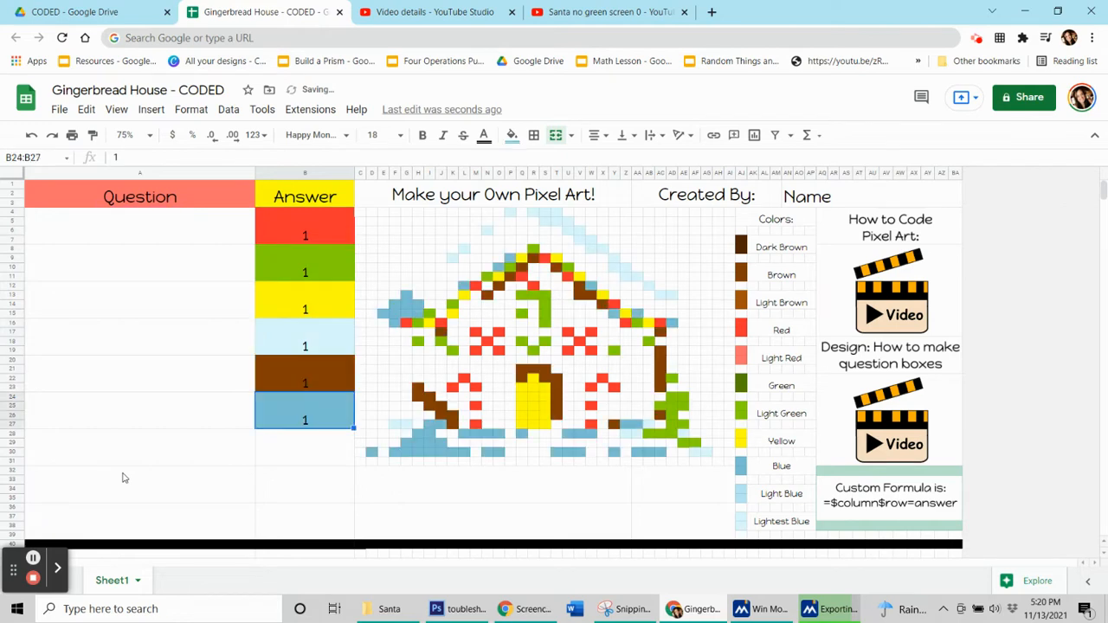
pyautogui.hotkey('ctrl', 'y')
pyautogui.hotkey('ctrl', 'y')
pyautogui.hotkey('ctrl', 'y')
pyautogui.hotkey('ctrl', 'y')
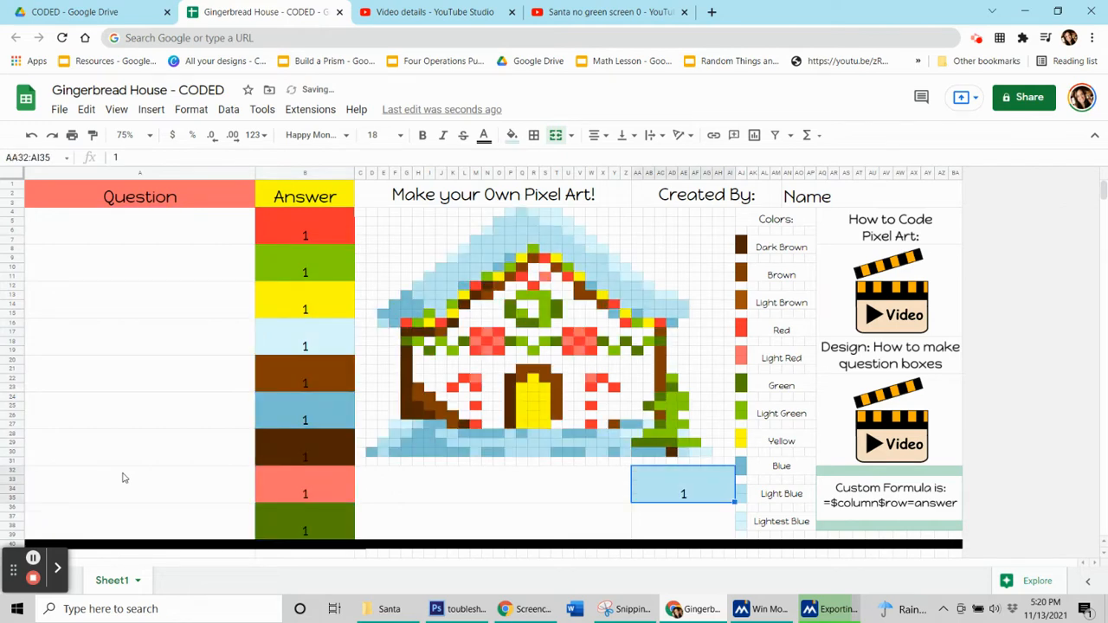
pyautogui.hotkey('ctrl', 'y')
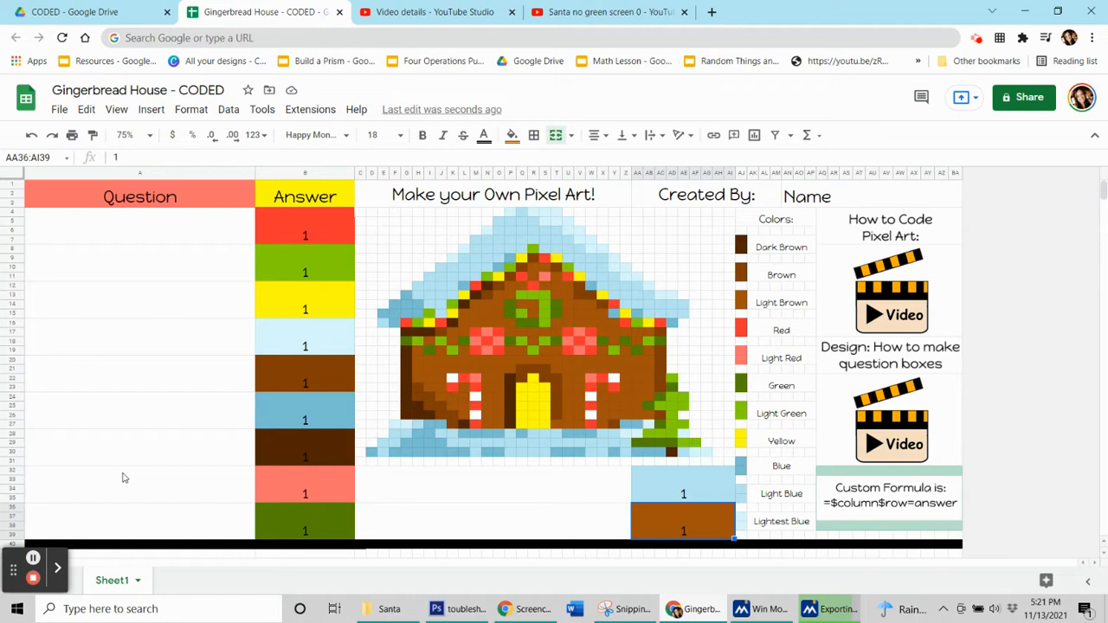
# - Enter the question 3 x 3 in A4 and its answer 9 in B4
pyautogui.click(180, 237)
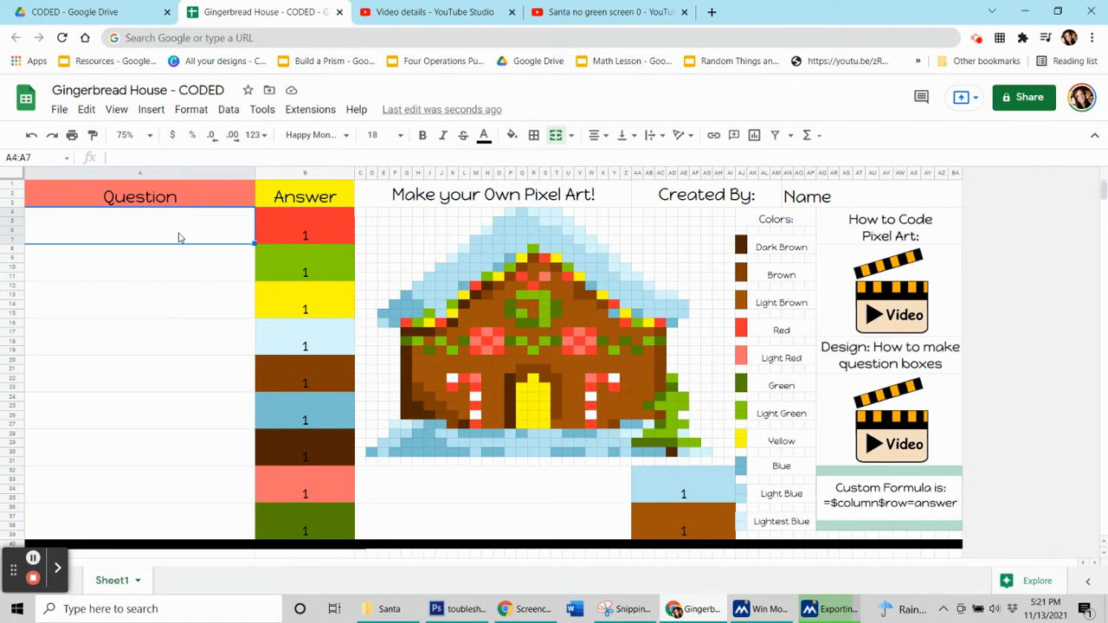
pyautogui.write('3 x 3')
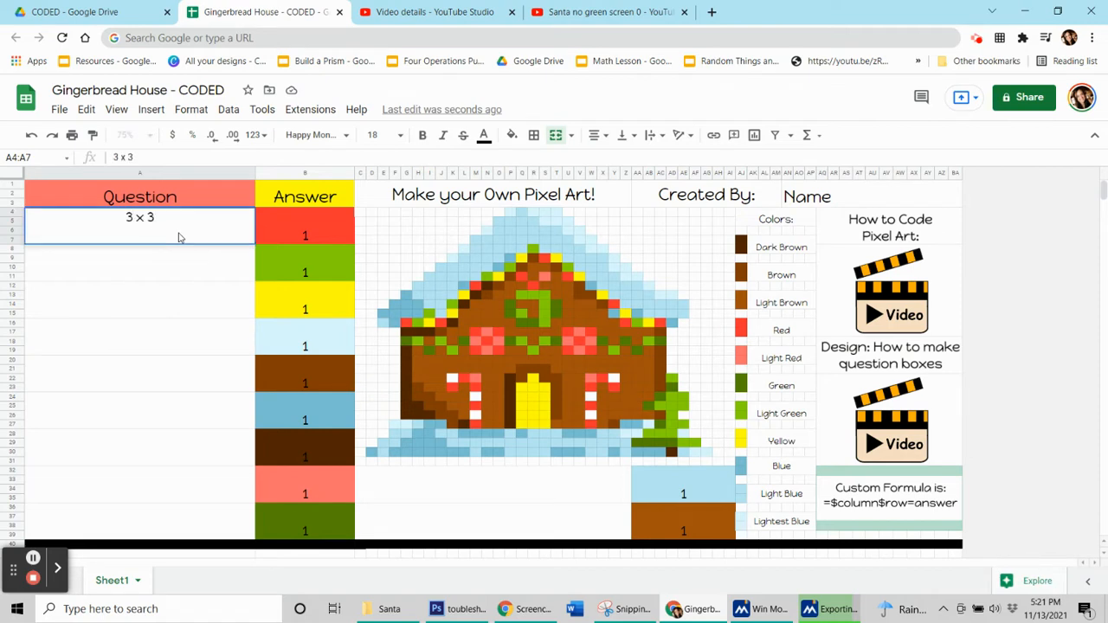
pyautogui.click(296, 229)
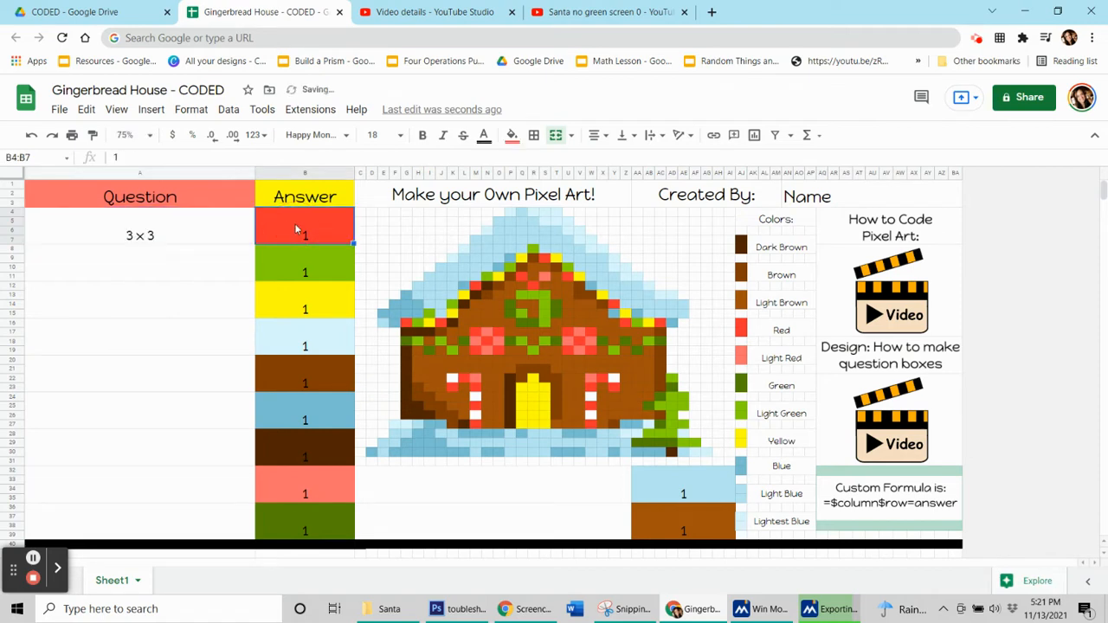
pyautogui.write('9')
pyautogui.click(290, 267)
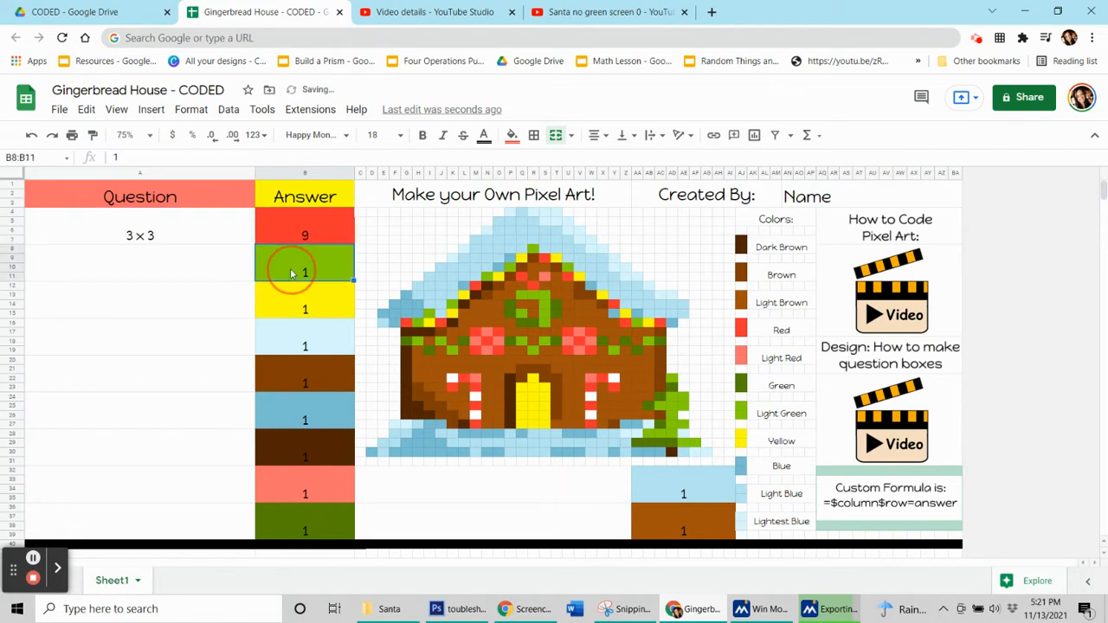
pyautogui.click(216, 235)
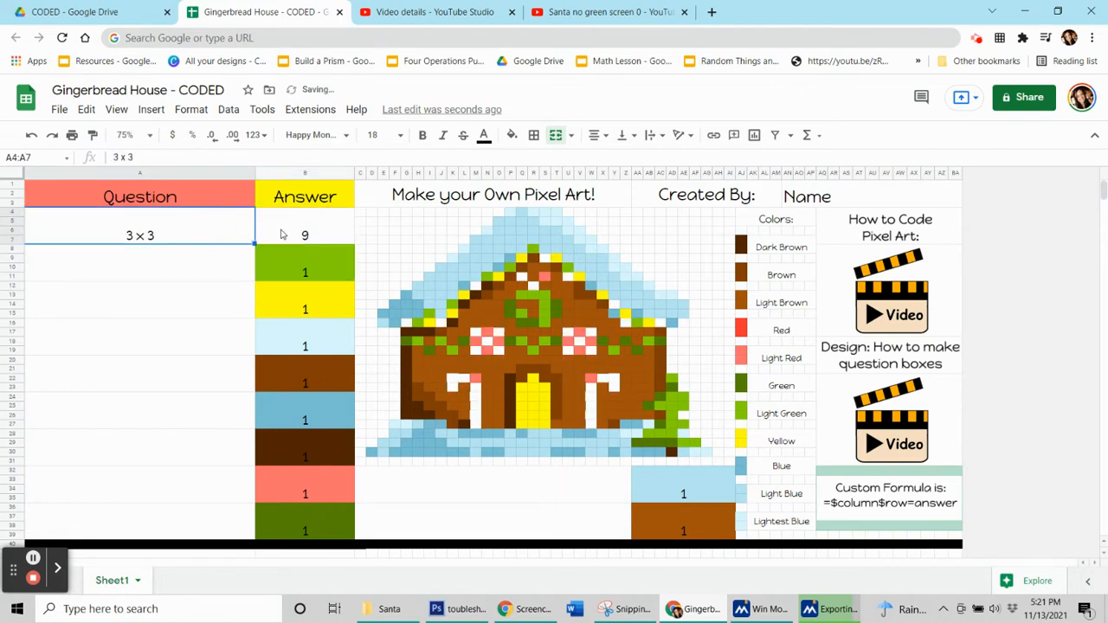
# - Replace the answer to the 3 x 3 question in B4 with 1
pyautogui.click(286, 234)
pyautogui.click(334, 239)
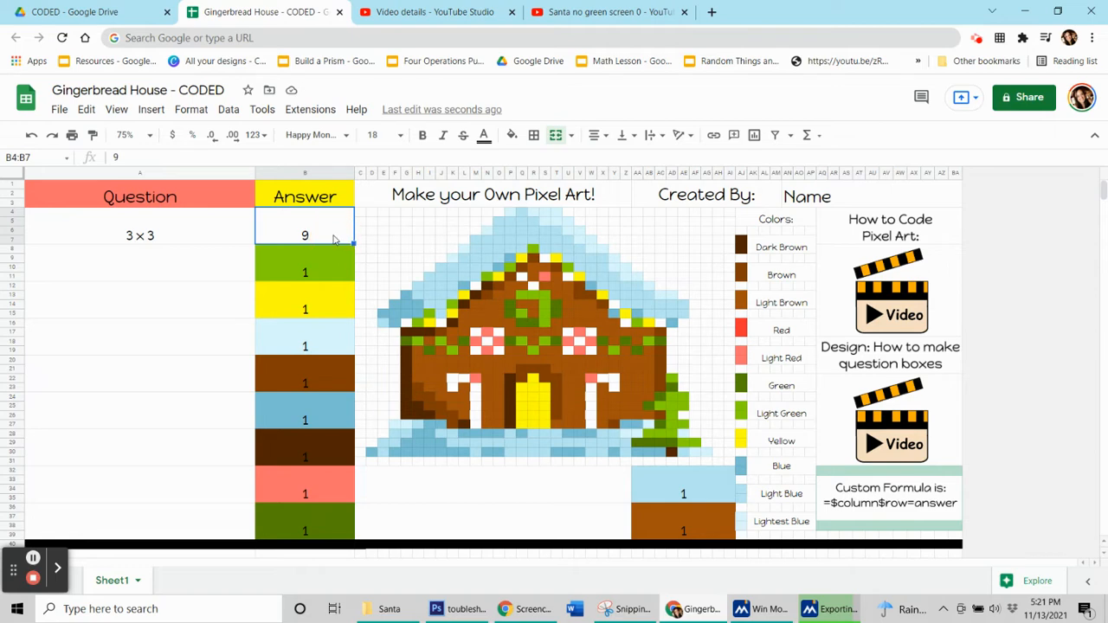
pyautogui.press('BackSpace')
pyautogui.write('1')
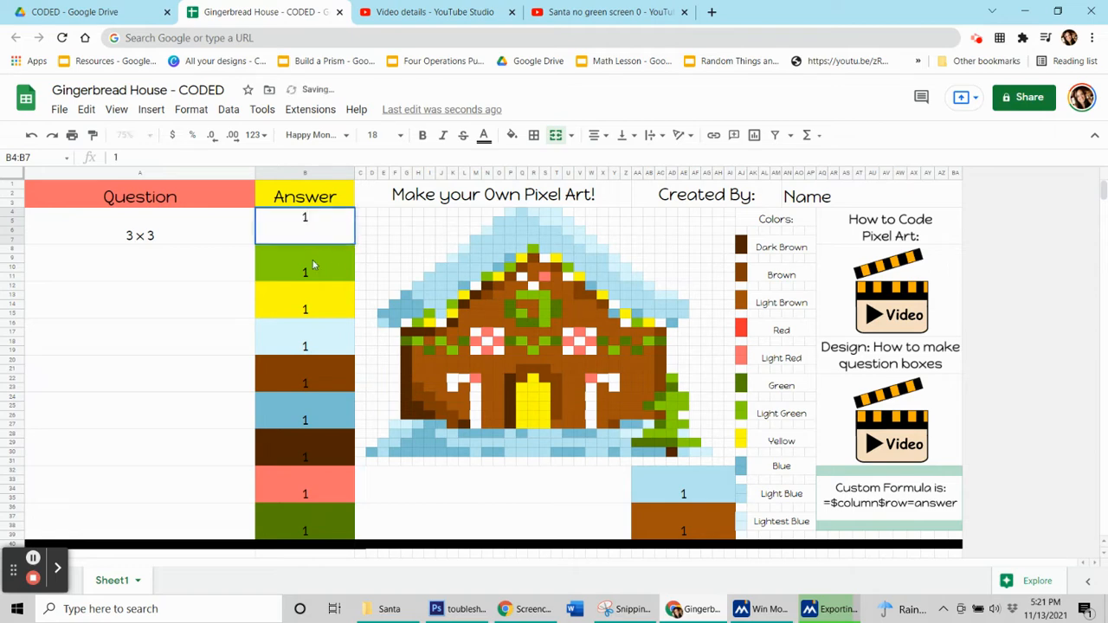
pyautogui.click(313, 260)
pyautogui.click(332, 230)
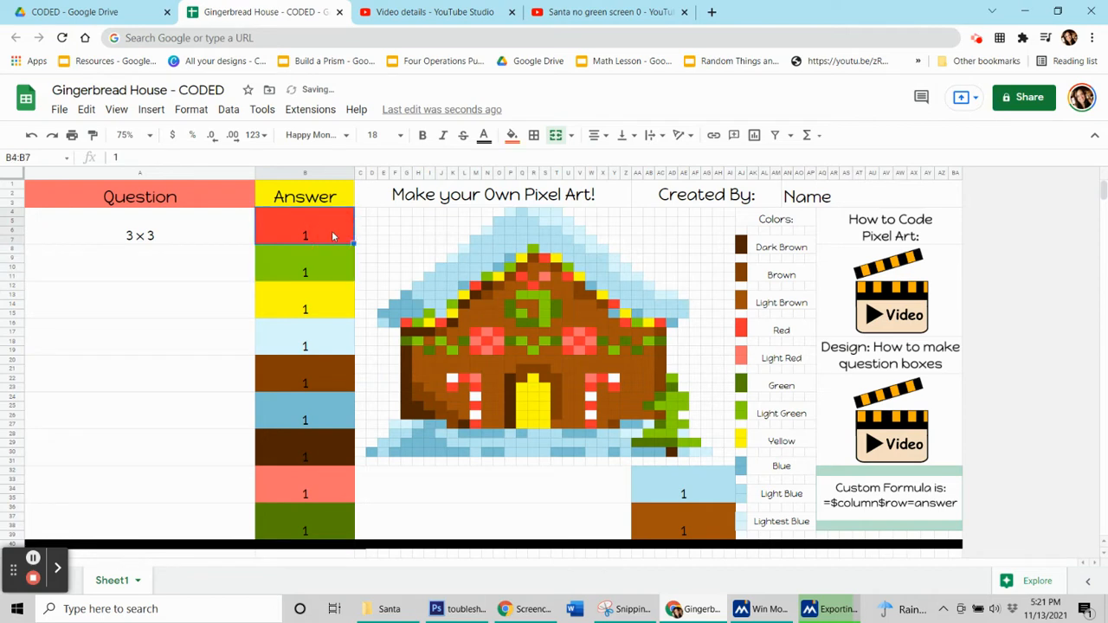
# - Set the answer in B4 to 9 and show the conditional format rules for that cell
pyautogui.press('Delete')
pyautogui.write('9')
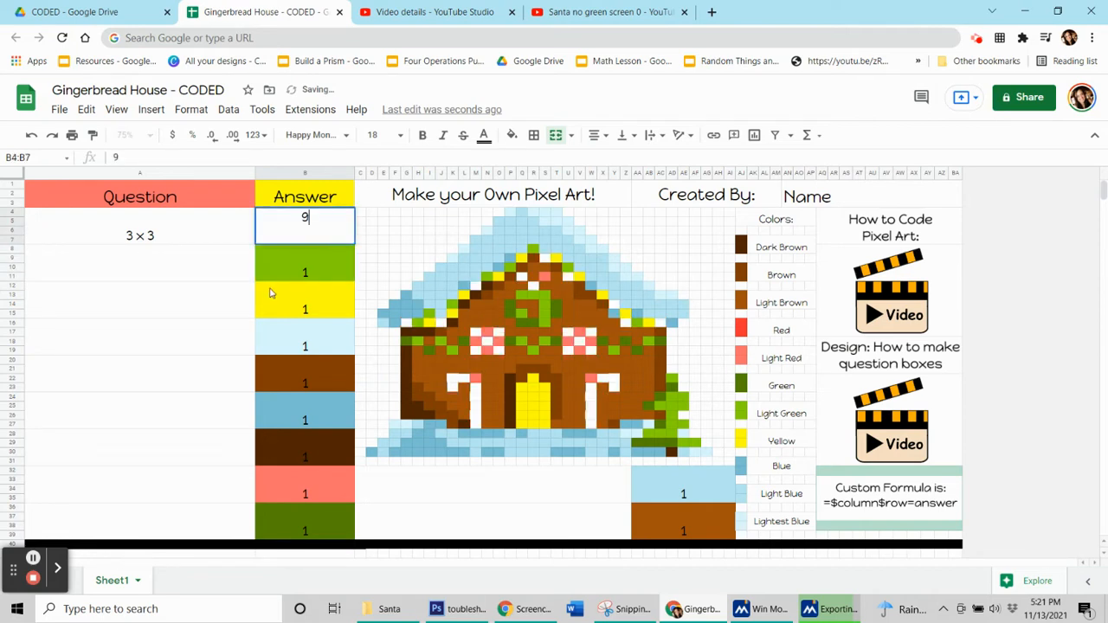
pyautogui.click(192, 113)
pyautogui.click(228, 357)
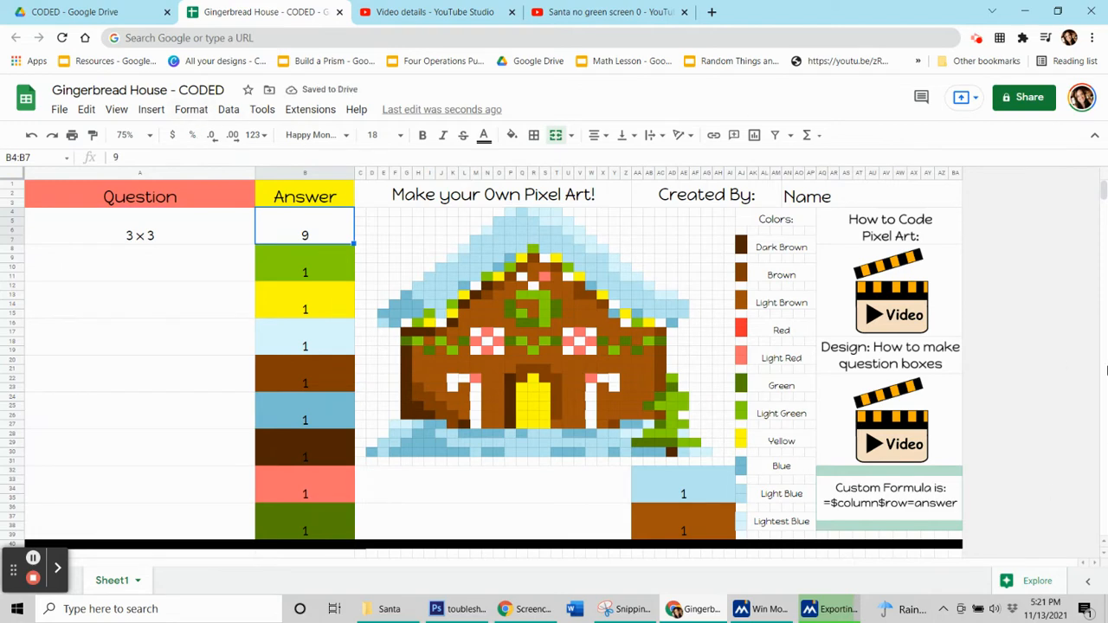
pyautogui.click(179, 110)
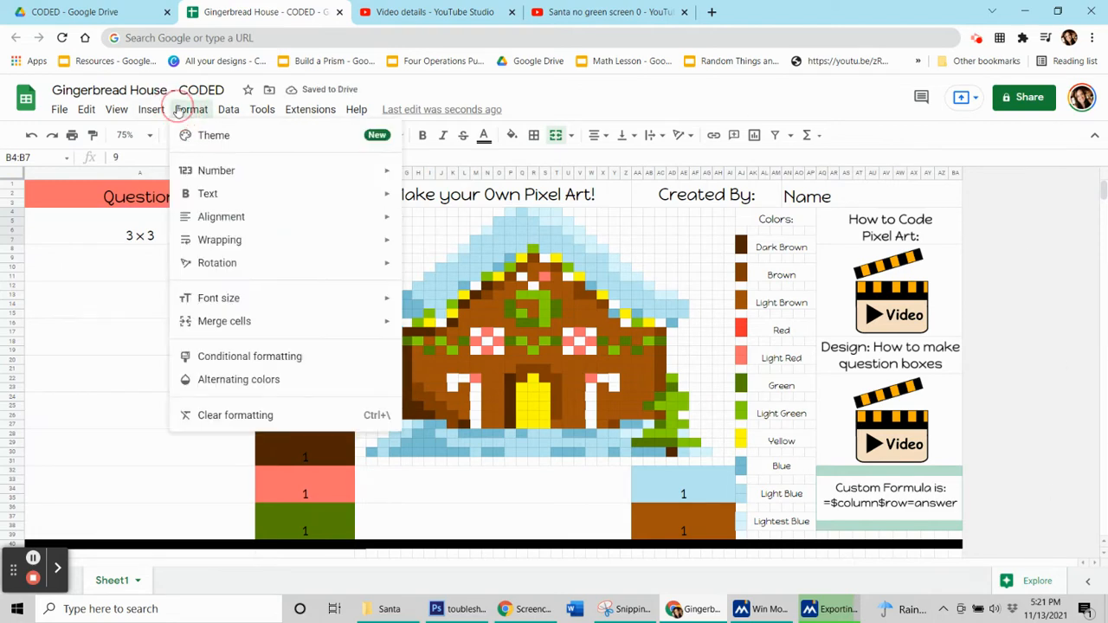
pyautogui.click(254, 364)
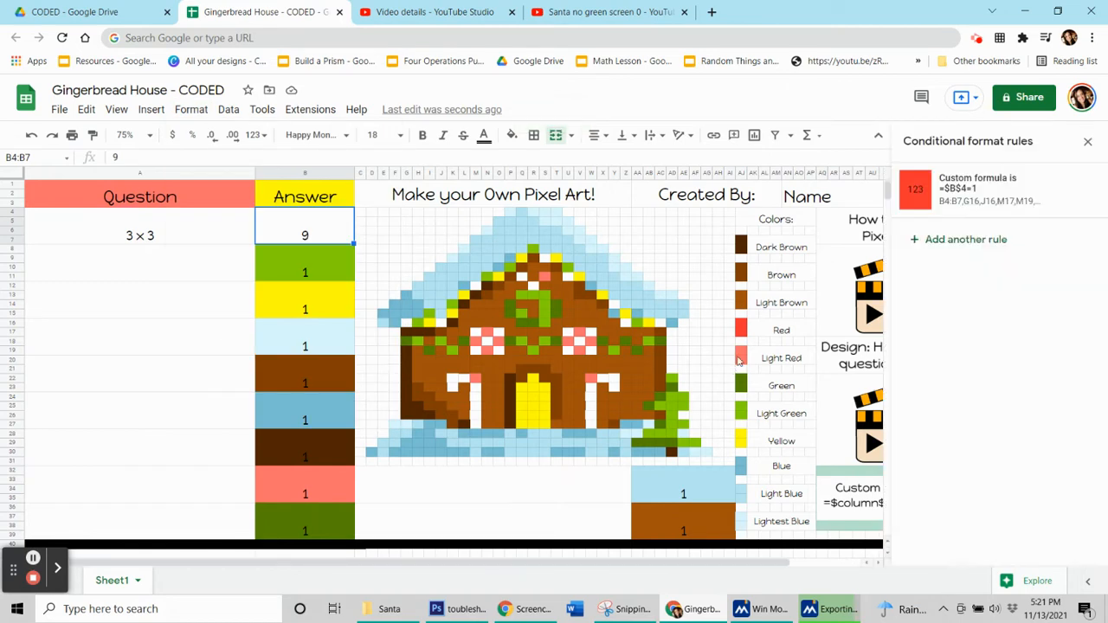
# - Examine the conditional format rules of the answer cells B4, B8 and B32
pyautogui.click(305, 236)
pyautogui.click(320, 235)
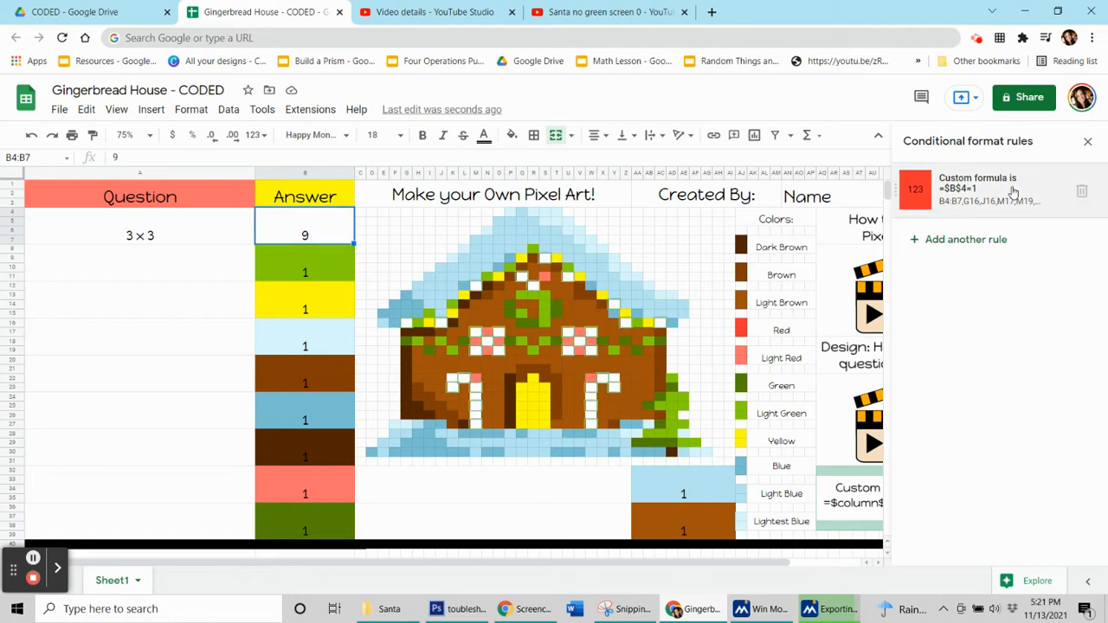
pyautogui.click(274, 265)
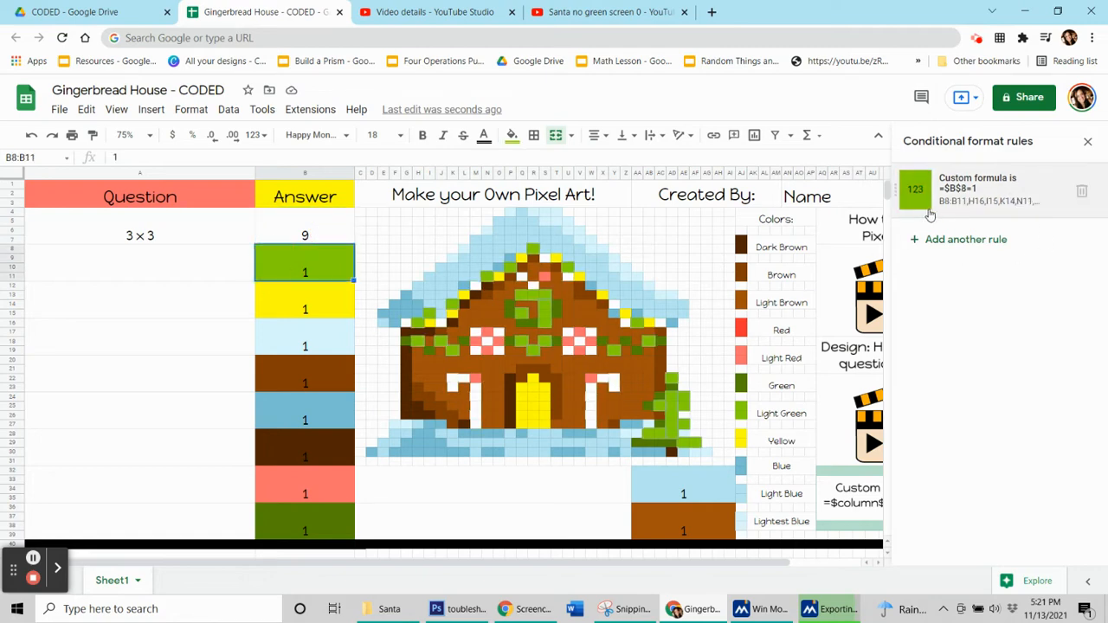
pyautogui.click(308, 497)
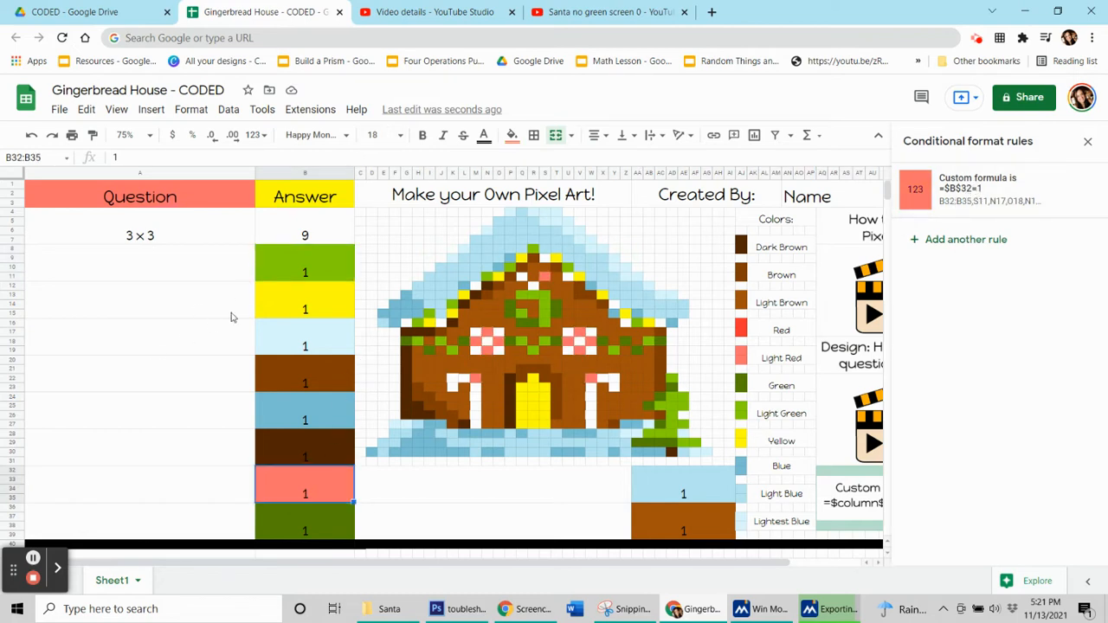
# - Change the custom formula in the red conditional format rule of B4 to =$B$4=9 and save the rule
pyautogui.click(290, 240)
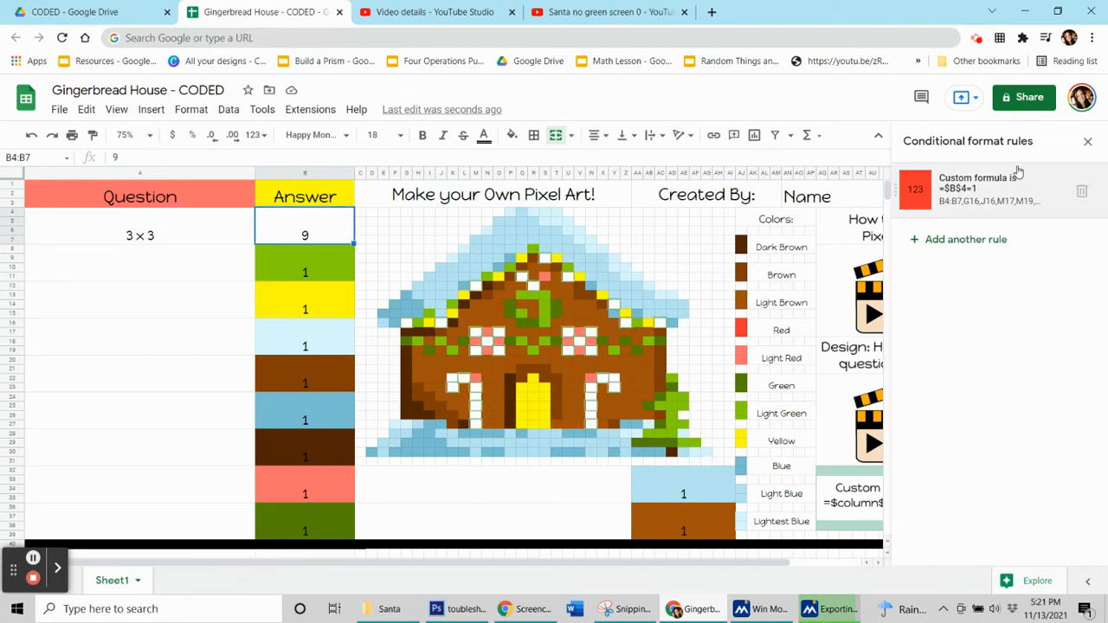
pyautogui.click(969, 197)
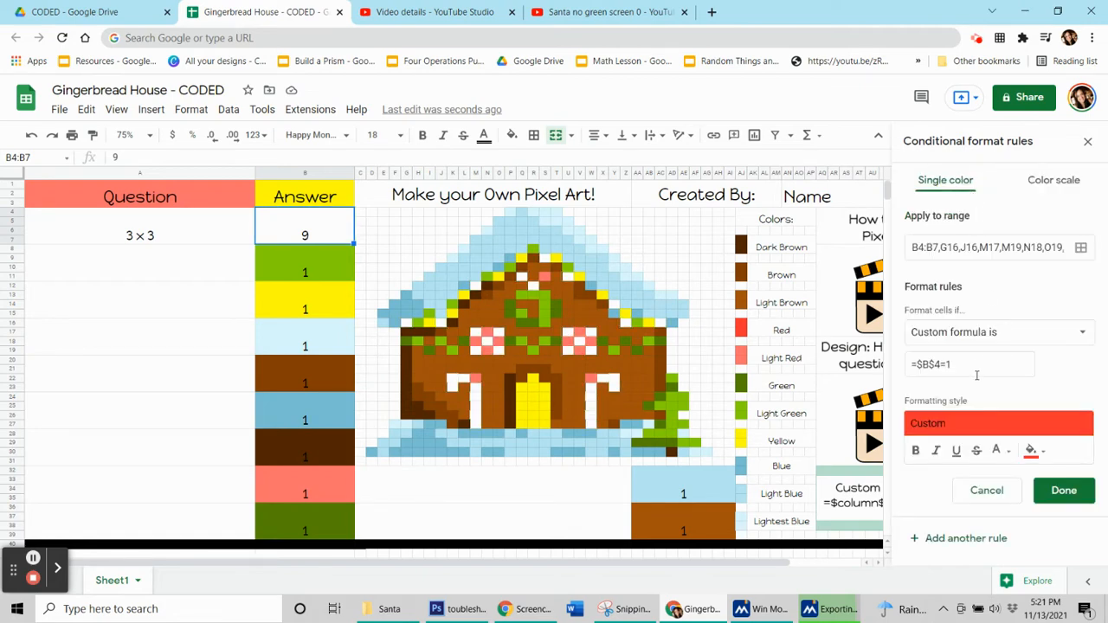
pyautogui.moveTo(953, 366); pyautogui.dragTo(947, 366)
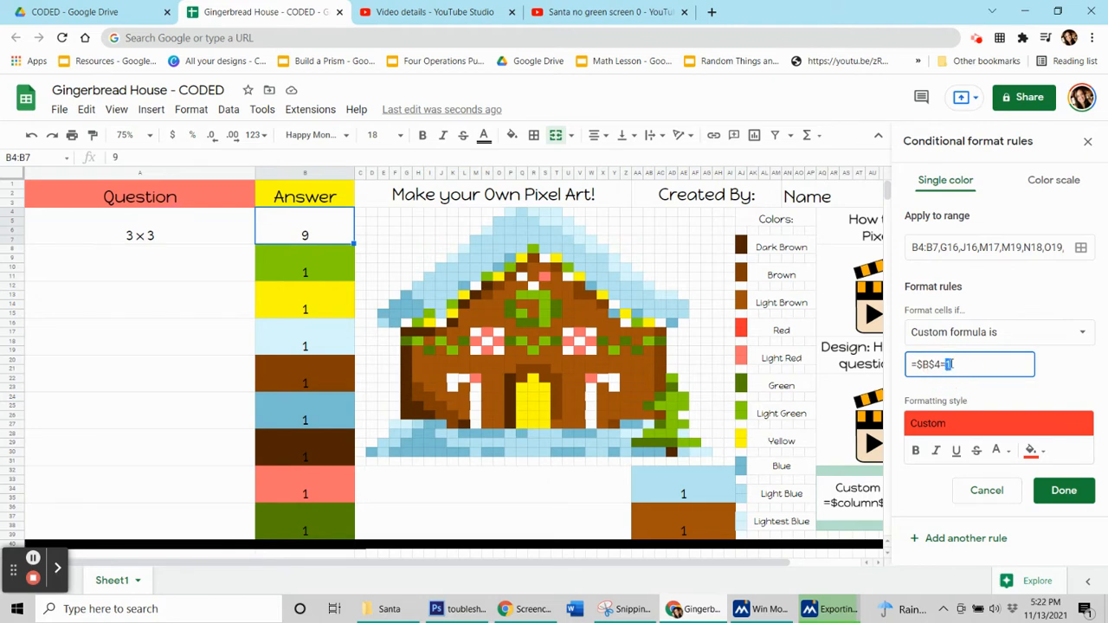
pyautogui.click(952, 365)
pyautogui.press('BackSpace')
pyautogui.write('9')
pyautogui.click(1015, 407)
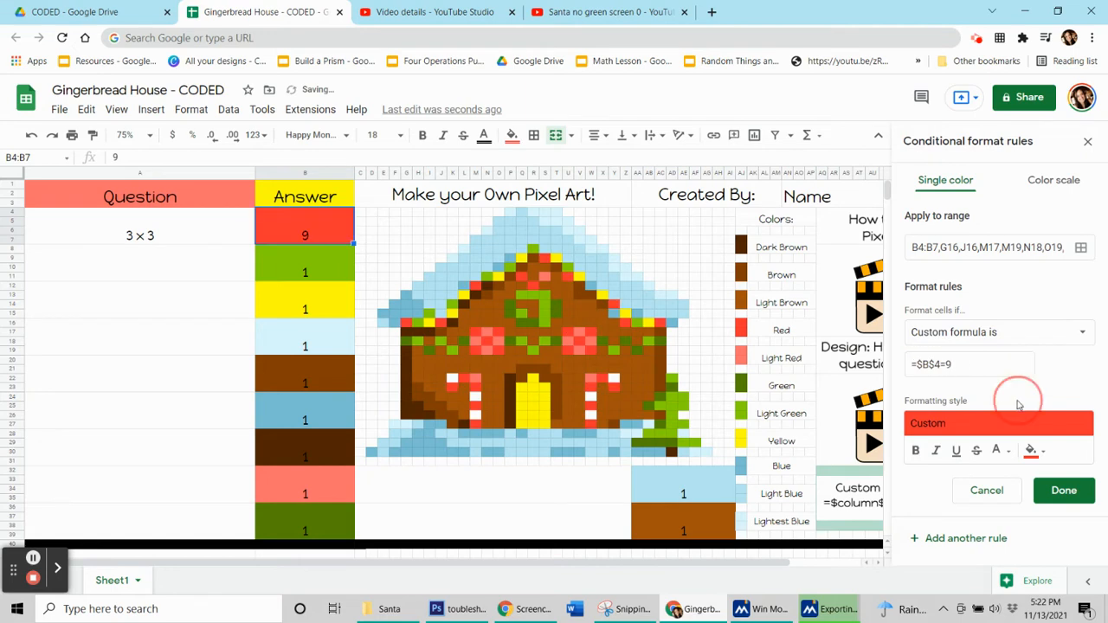
pyautogui.click(1064, 490)
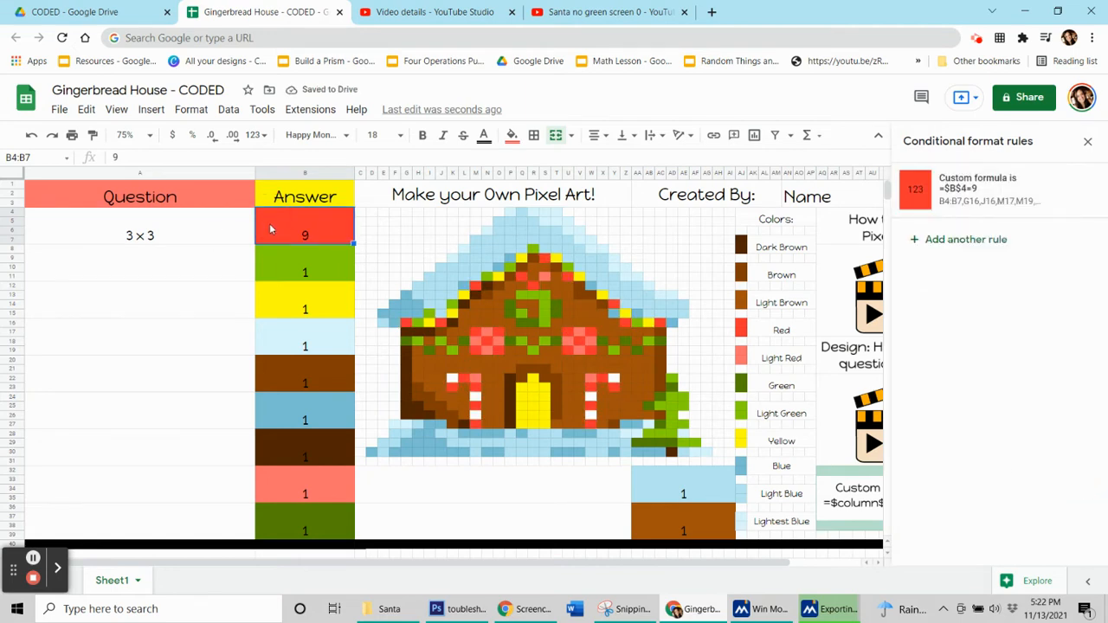
# - Test the red rule by entering 1 and 9 as answers in B4, and clear the cell
pyautogui.press('Delete')
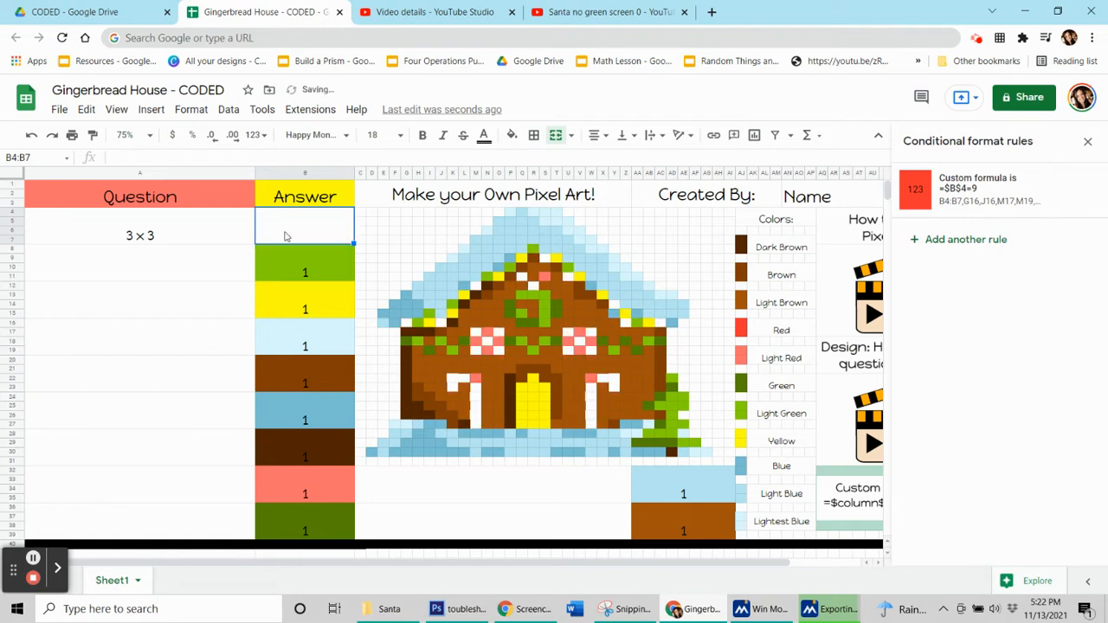
pyautogui.write('1')
pyautogui.press('Return')
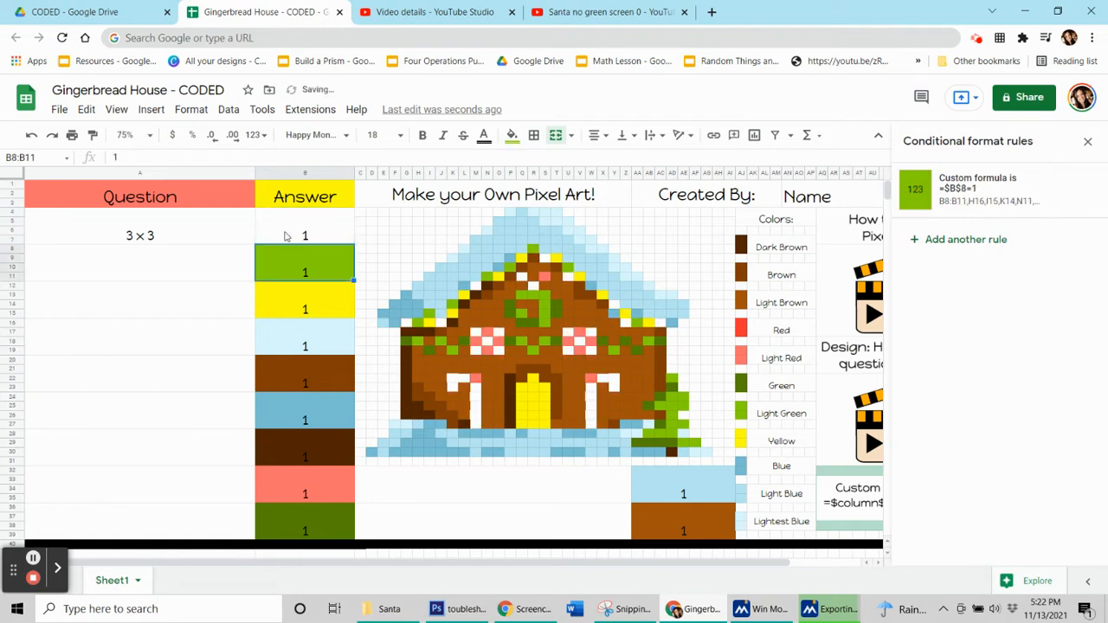
pyautogui.click(285, 235)
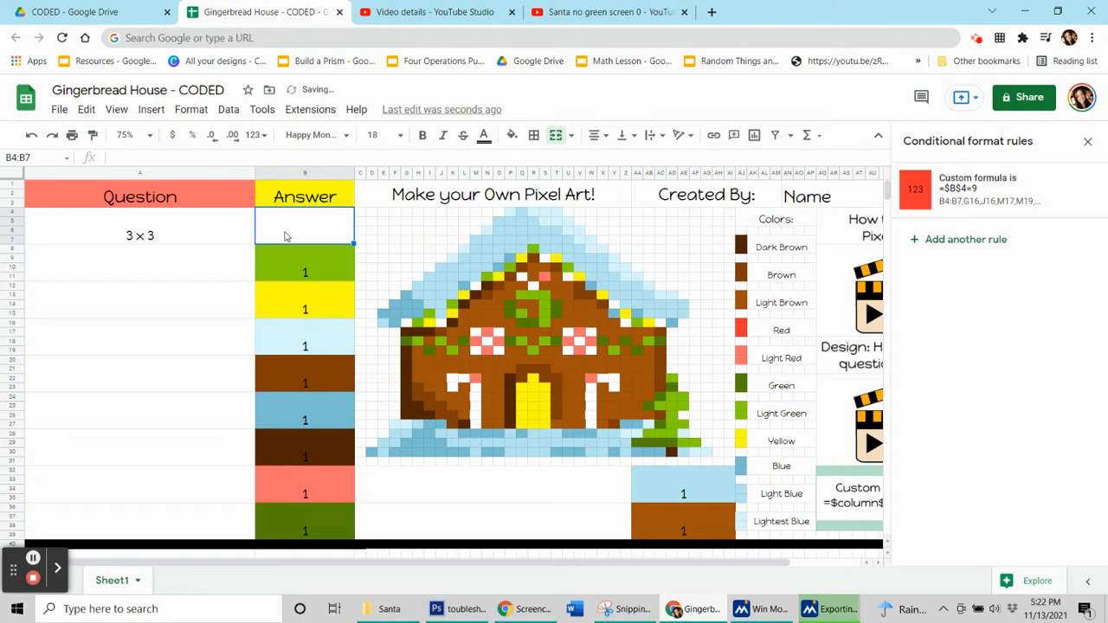
pyautogui.write('9')
pyautogui.press('Return')
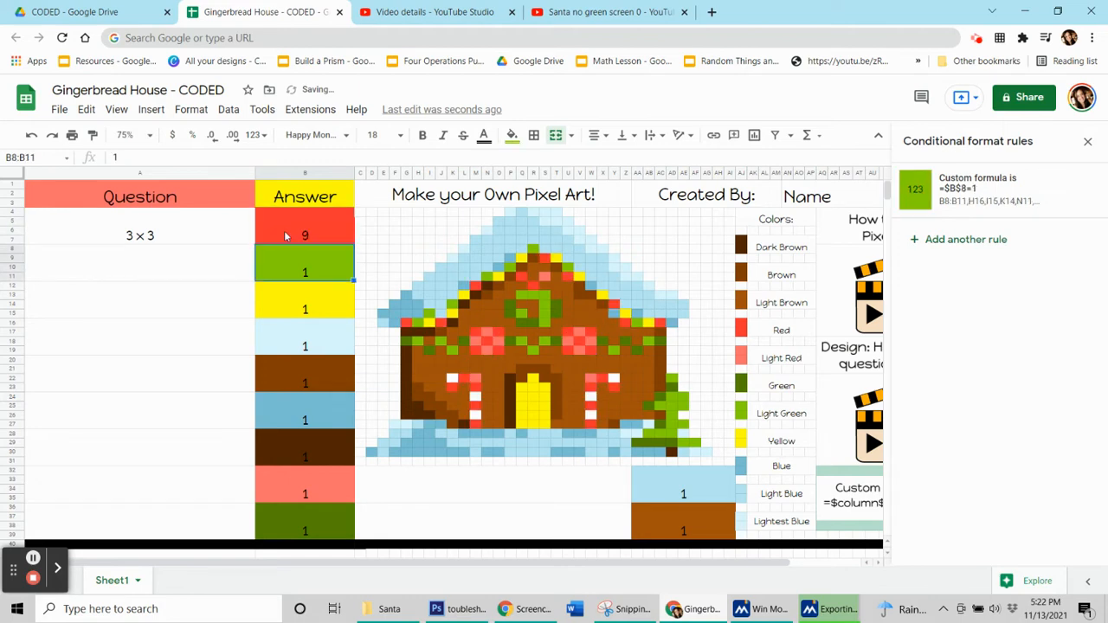
pyautogui.click(286, 236)
pyautogui.press('Delete')
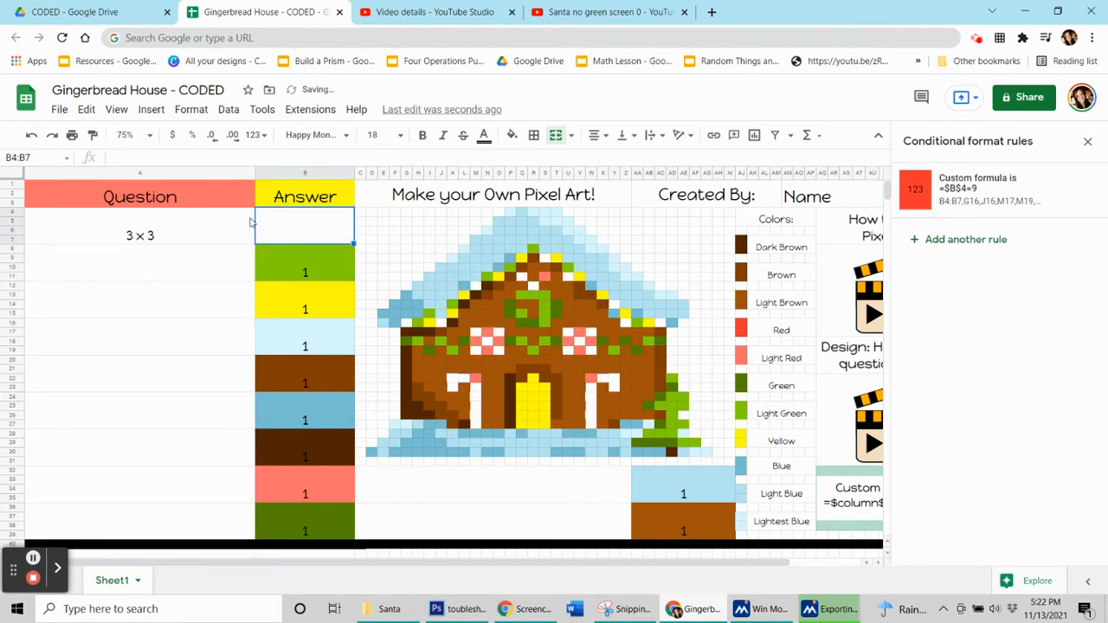
# - Enter the question 25/5 in A8 and its answer 5 in B8
pyautogui.click(197, 273)
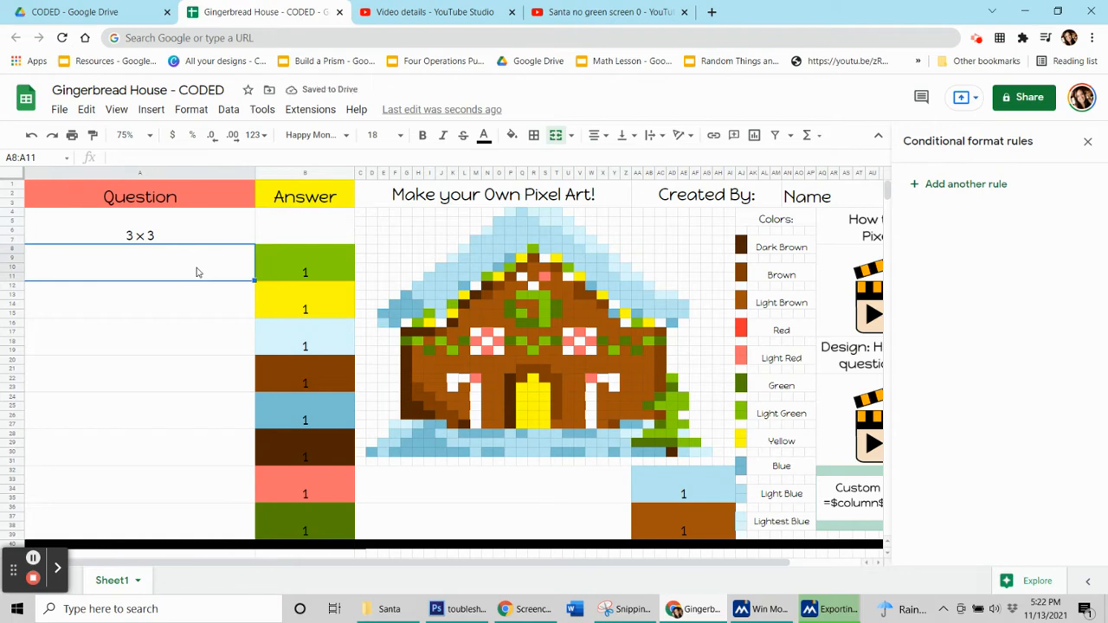
pyautogui.write('25/5')
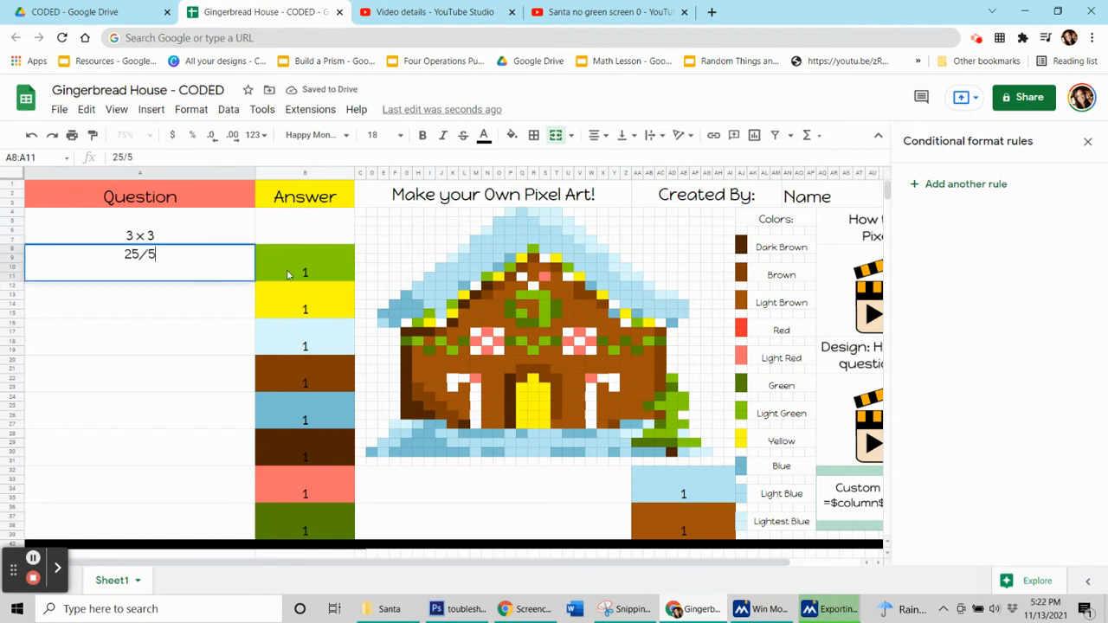
pyautogui.click(296, 270)
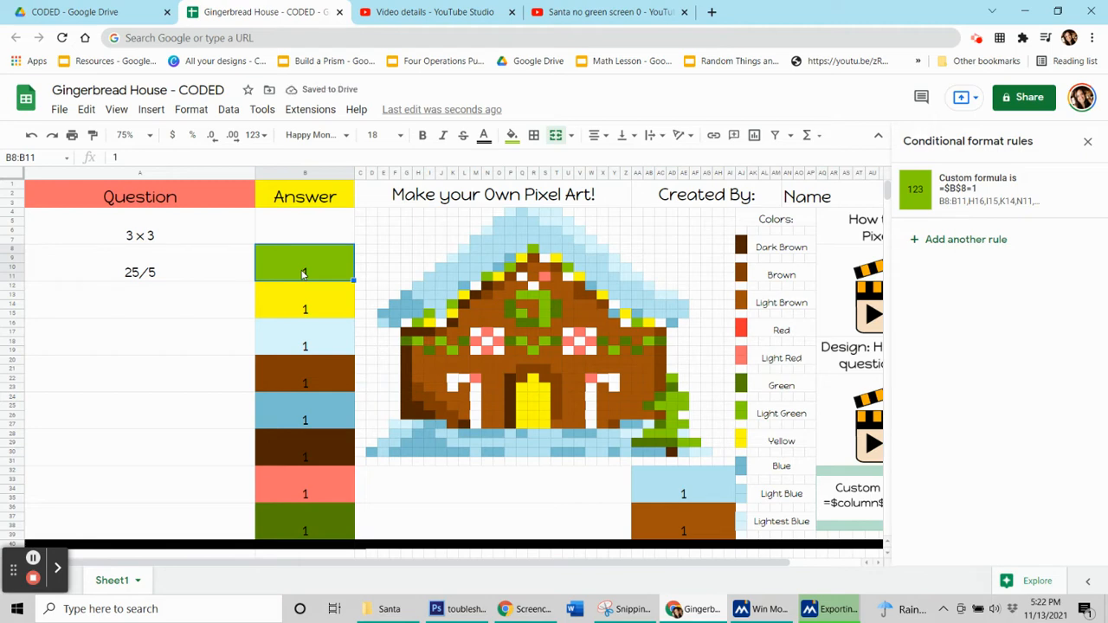
pyautogui.write('5')
pyautogui.click(242, 315)
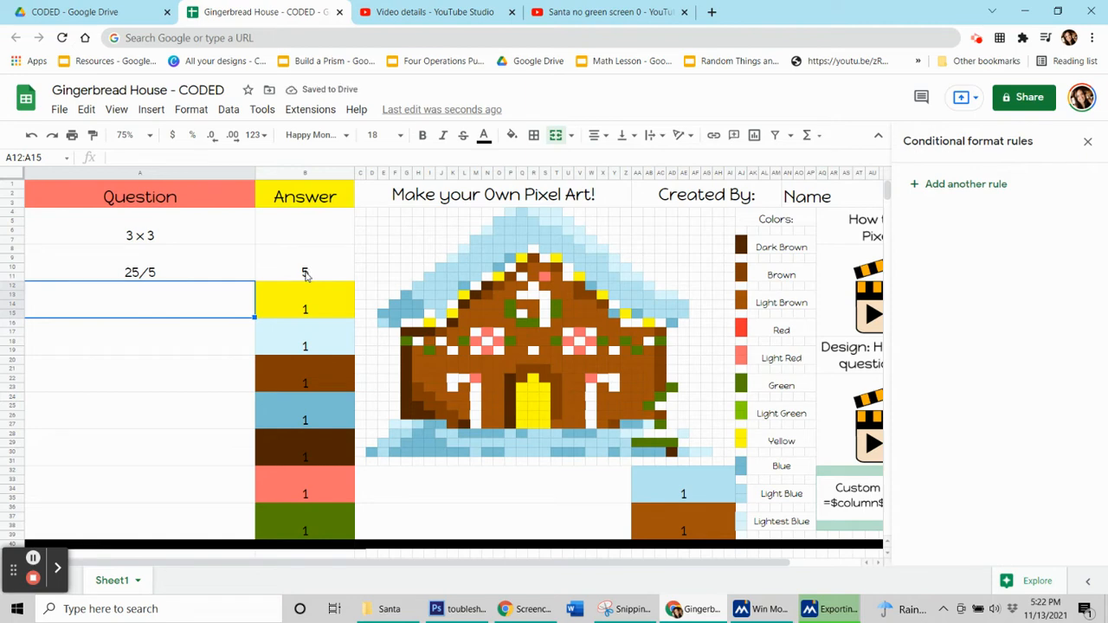
# - Change the custom formula in the light green conditional format rule of B8 to =$B$8=5 and save the rule
pyautogui.click(305, 273)
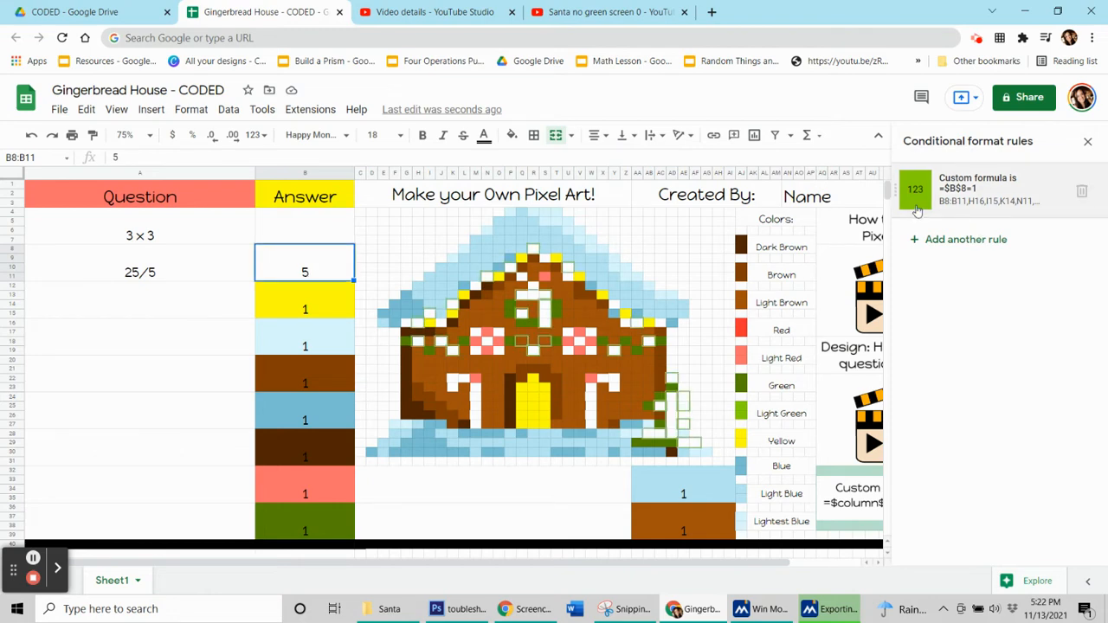
pyautogui.click(947, 200)
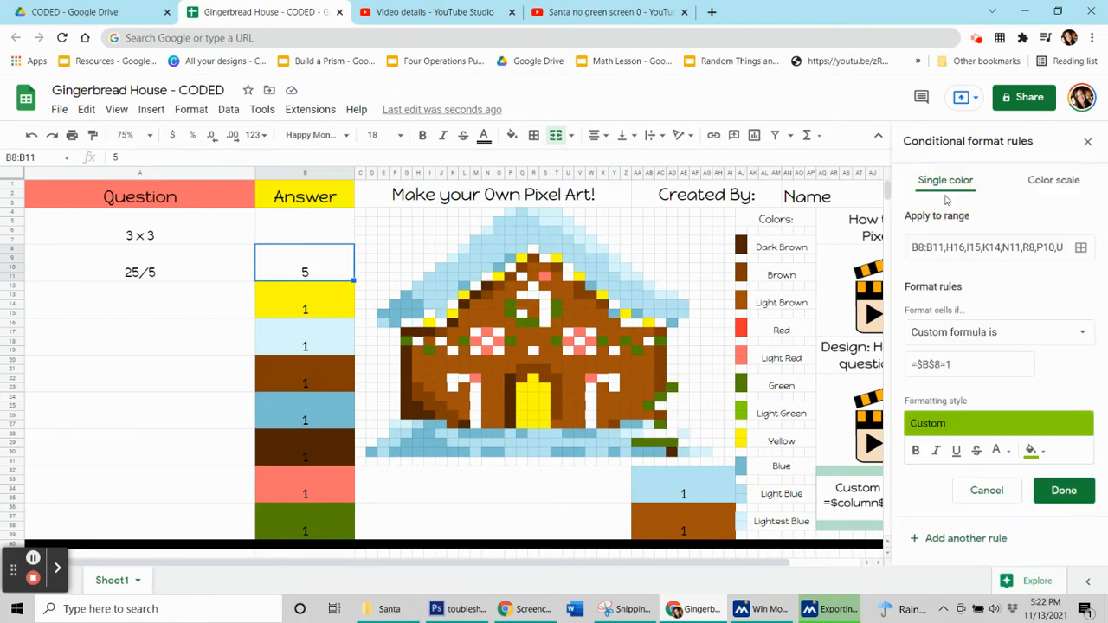
pyautogui.click(951, 367)
pyautogui.moveTo(953, 362); pyautogui.dragTo(948, 362)
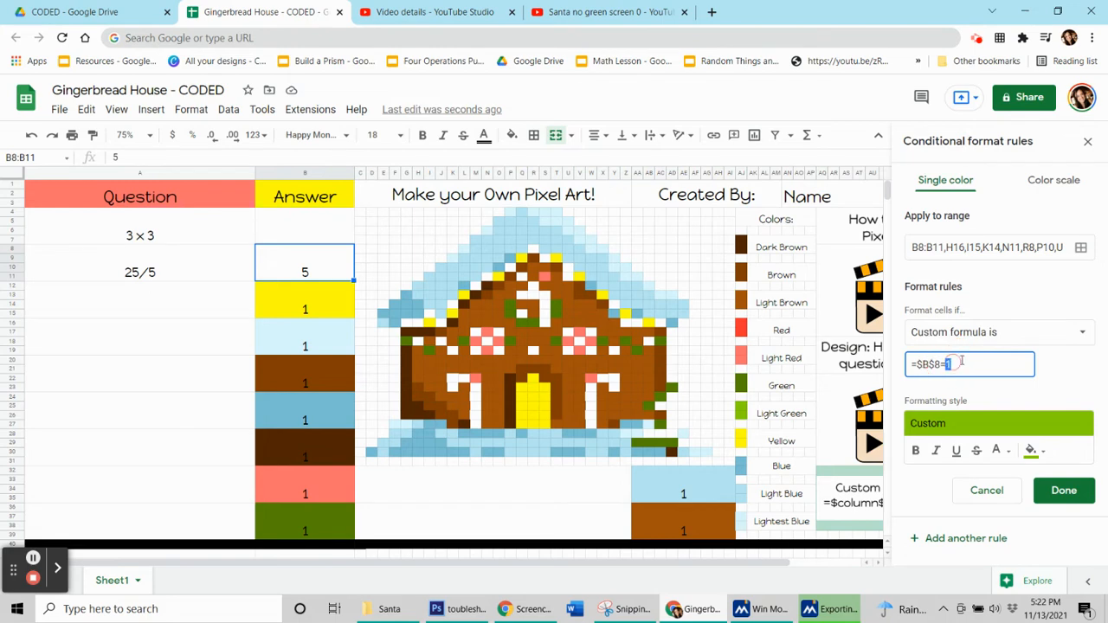
pyautogui.click(959, 364)
pyautogui.press('BackSpace')
pyautogui.write('5')
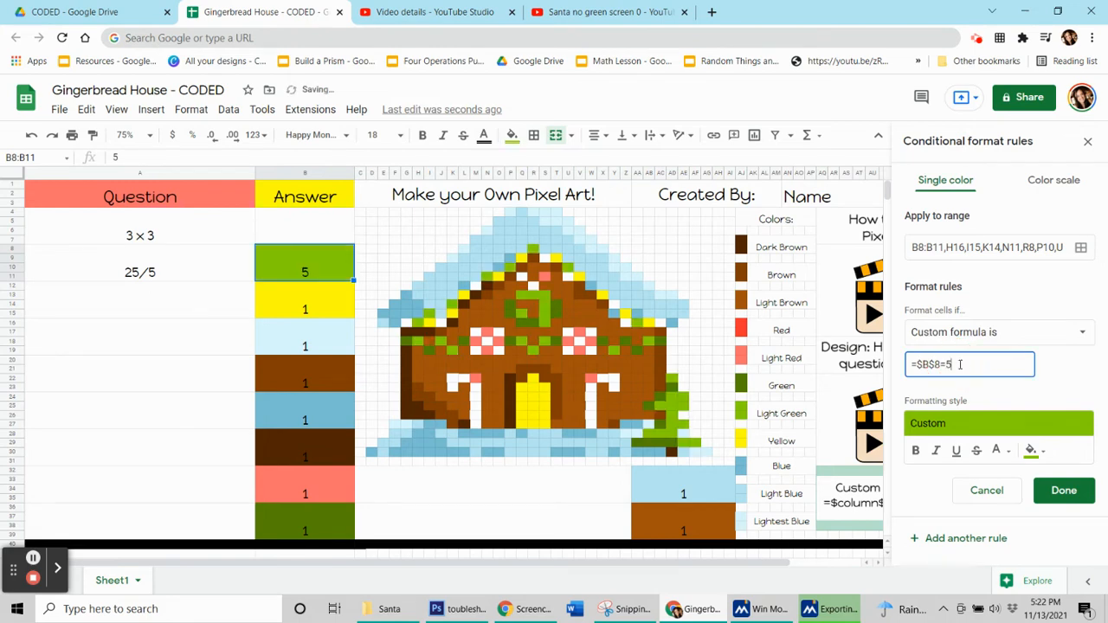
pyautogui.click(1064, 490)
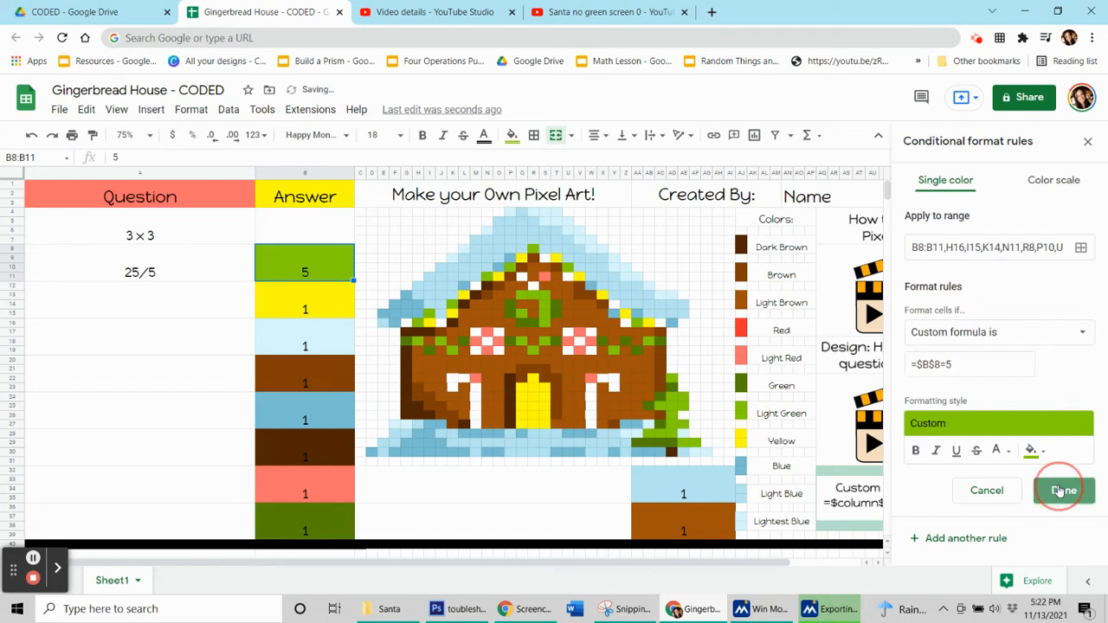
# - Enter the answer 9 in B4 and check the conditional format rules of B4 and B8
pyautogui.write('9')
pyautogui.click(331, 258)
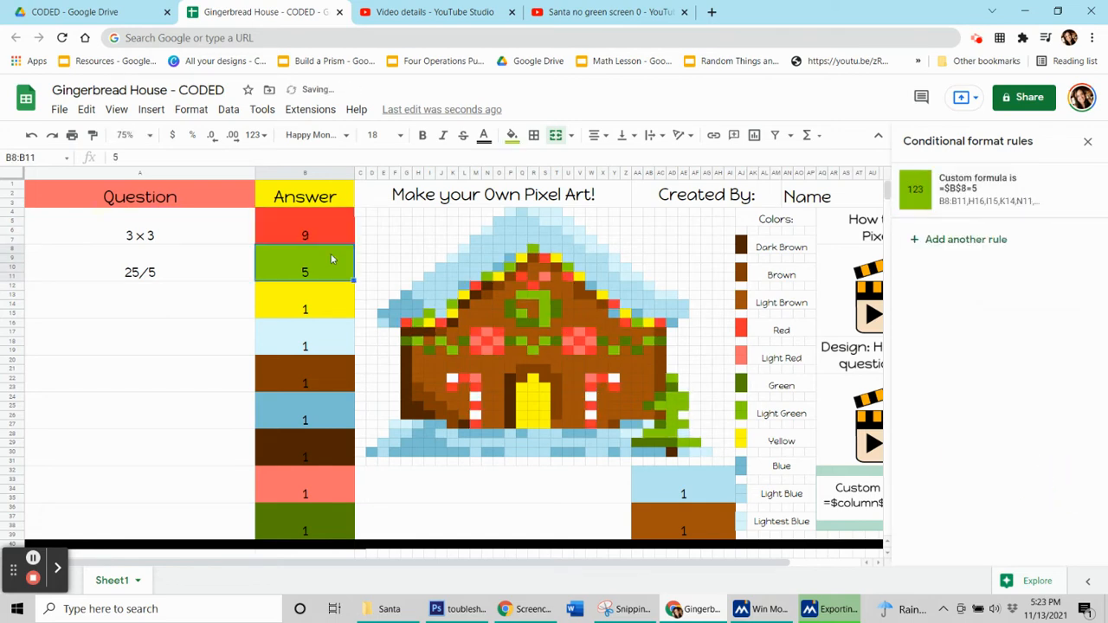
pyautogui.press('Up')
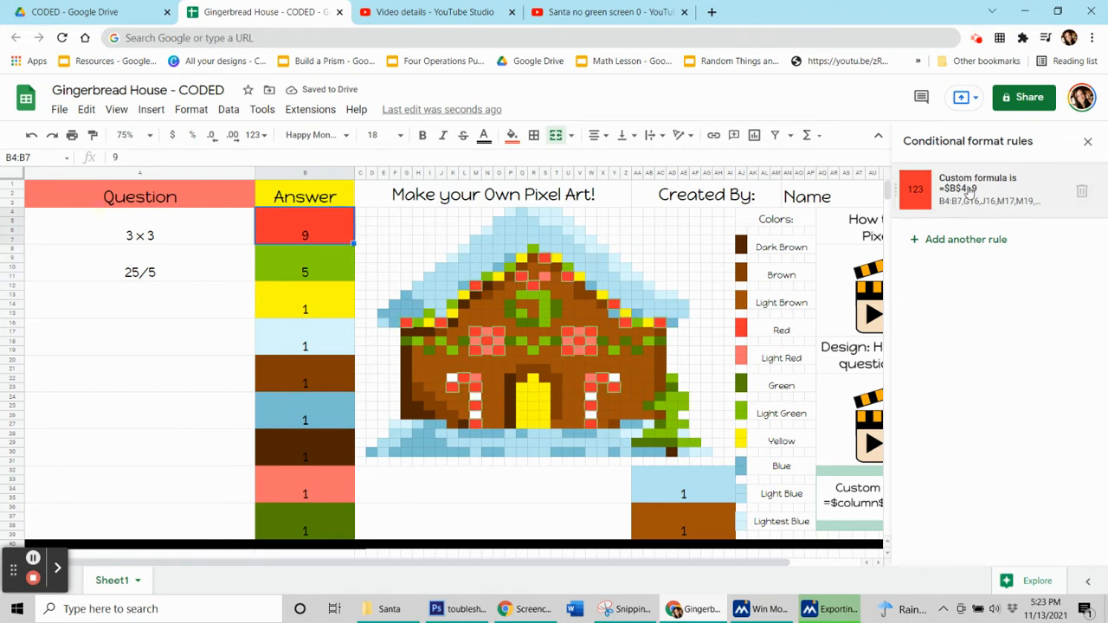
pyautogui.click(278, 275)
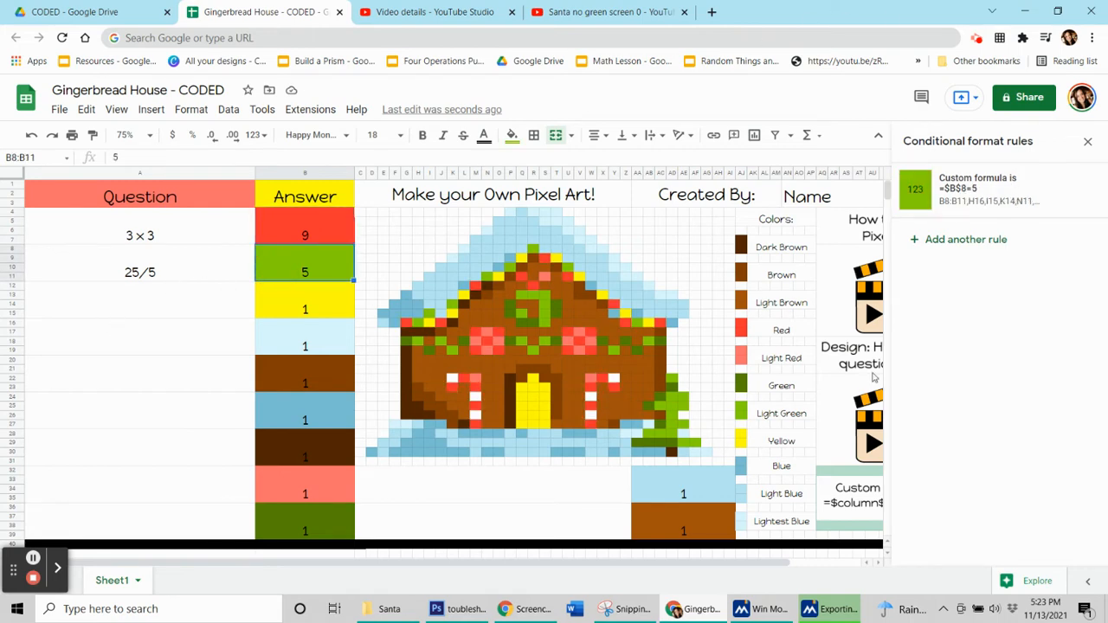
# - Enter the question "What is the plural of pony?" in A12 and its answer ponies in B12
pyautogui.click(147, 293)
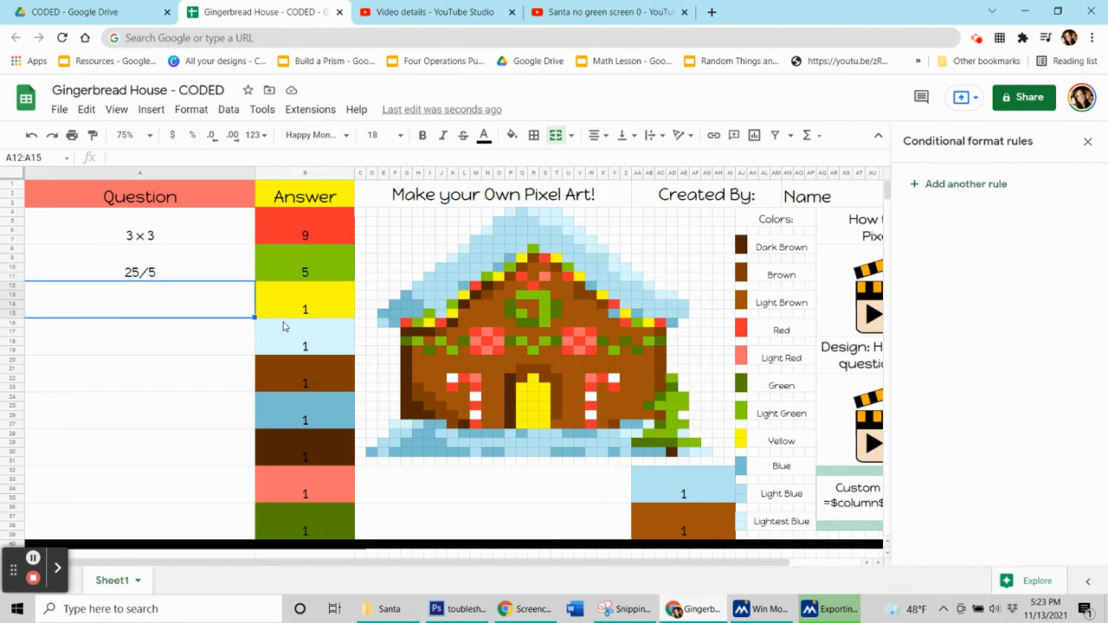
pyautogui.write('What is th')
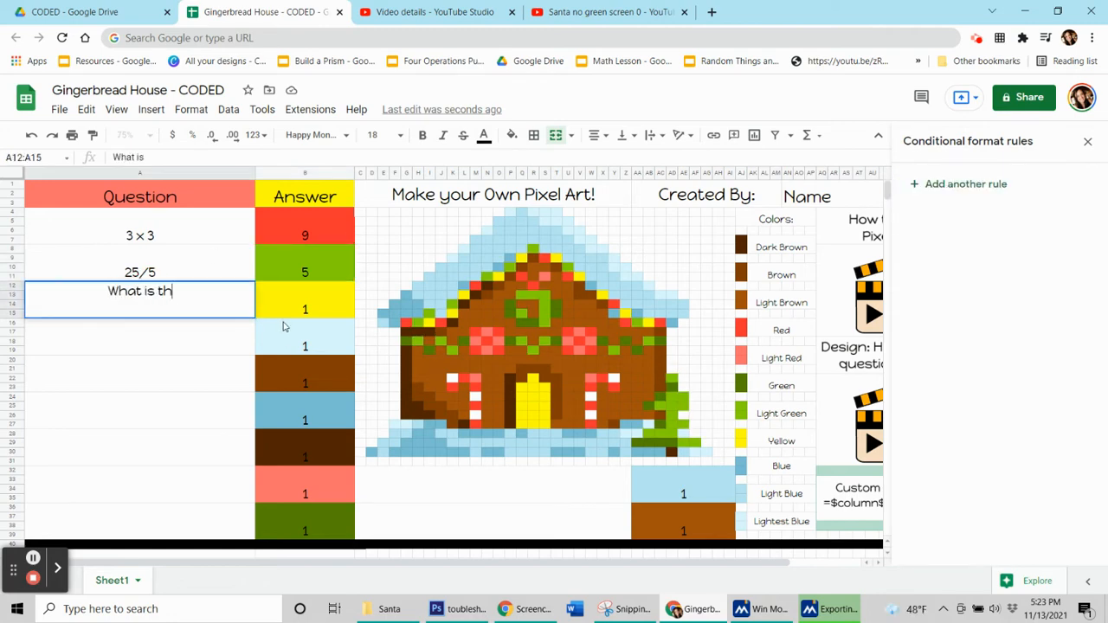
pyautogui.write('e plural')
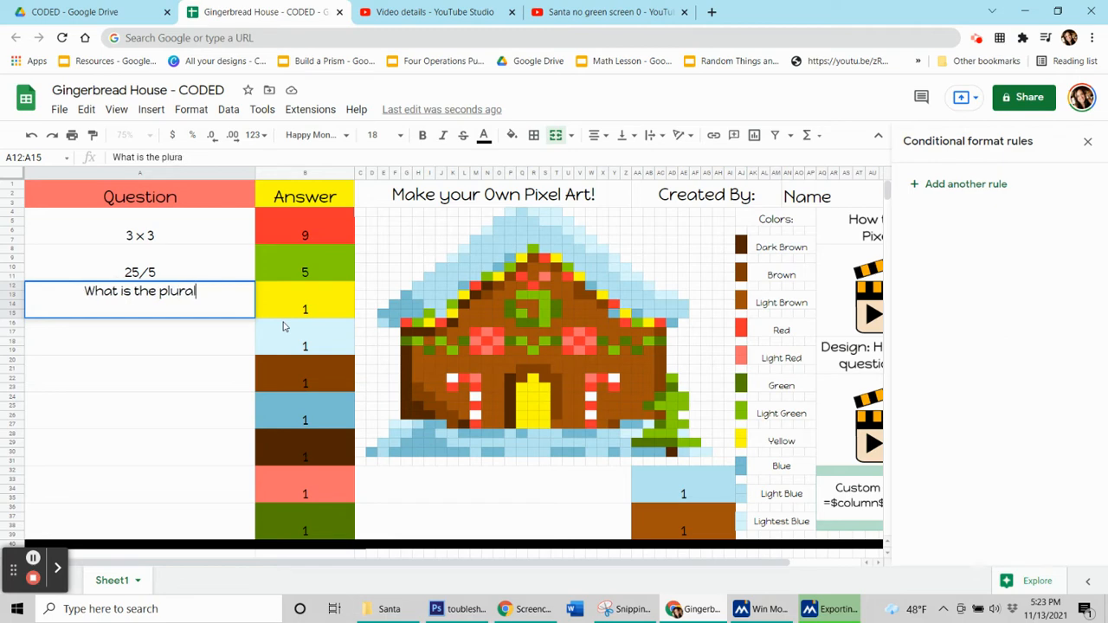
pyautogui.write(' of pony?')
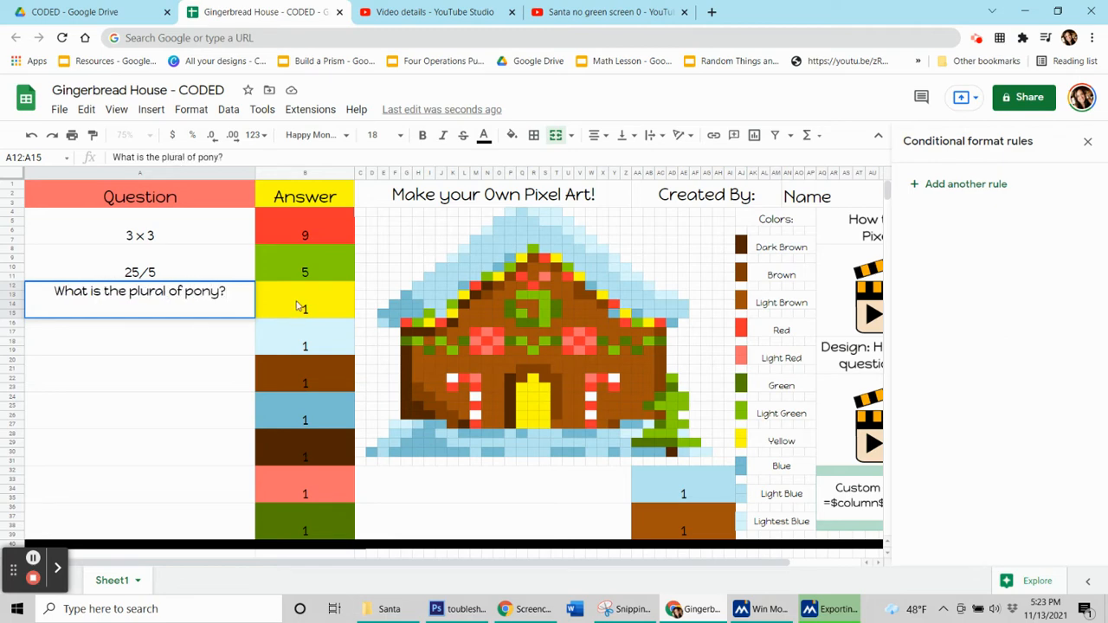
pyautogui.click(298, 307)
pyautogui.write('ponies')
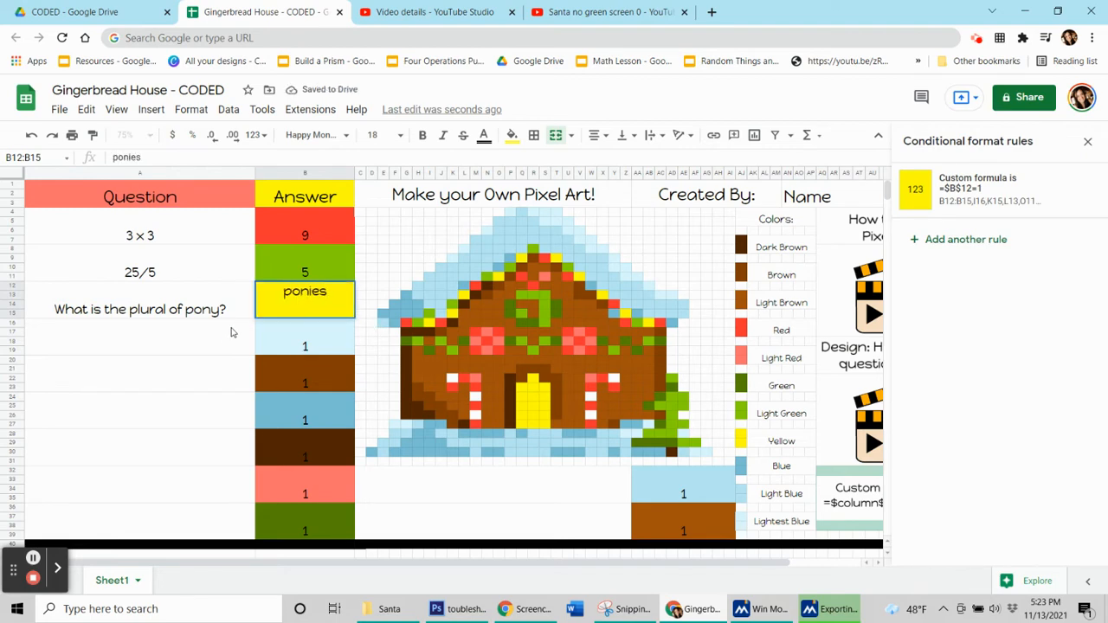
pyautogui.click(280, 334)
# - Change the custom formula in the yellow conditional format rule of B12 to =$B$12="ponies" and save the rule
pyautogui.click(296, 312)
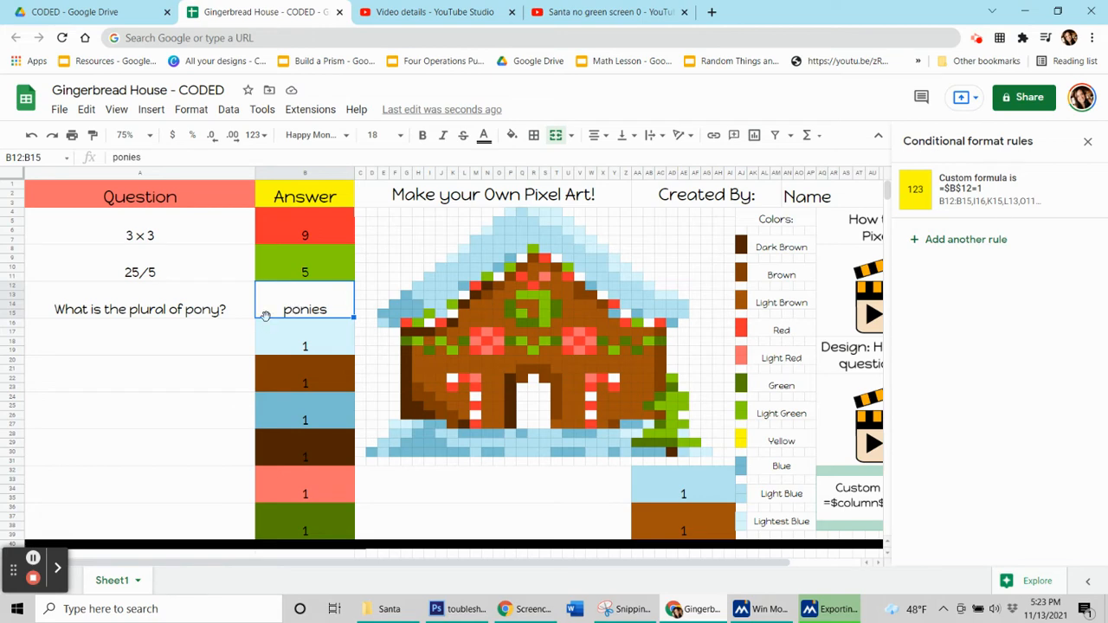
pyautogui.click(951, 192)
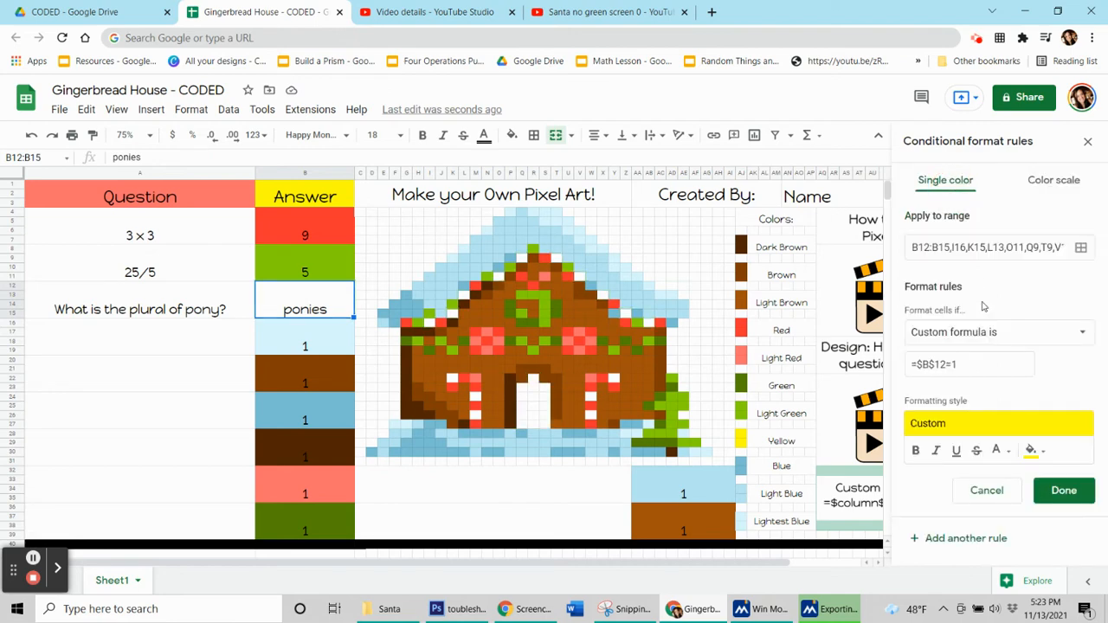
pyautogui.click(983, 357)
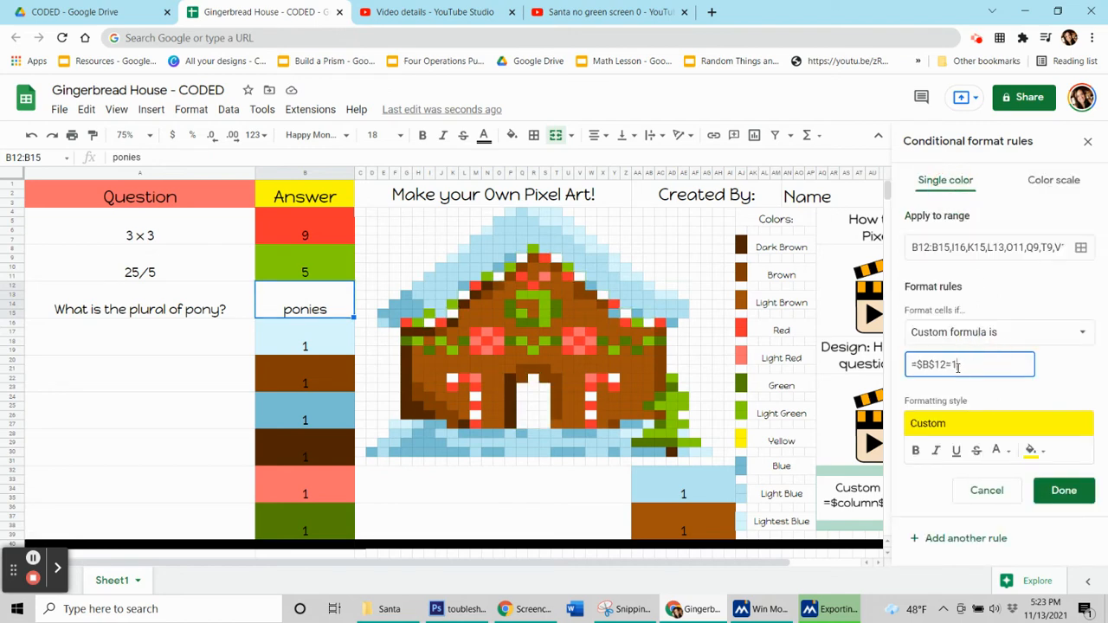
pyautogui.write('ponies')
pyautogui.click(953, 365)
pyautogui.write('"')
pyautogui.write('"')
pyautogui.click(1064, 491)
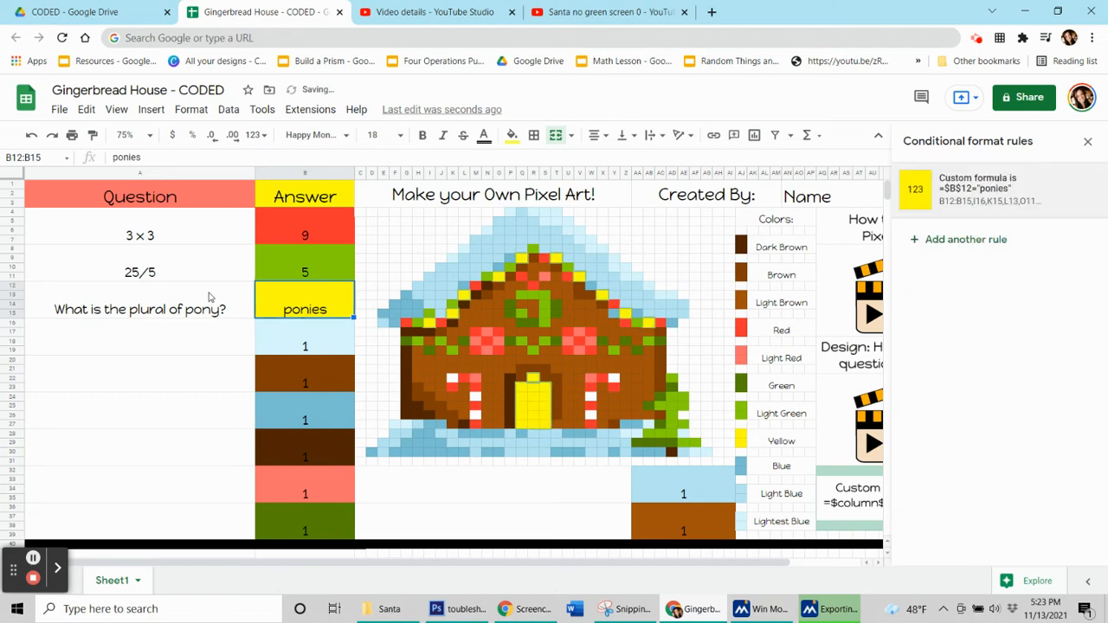
# - Enter the question 4 x 5 in A16 and its answer 20 in B16
pyautogui.click(147, 347)
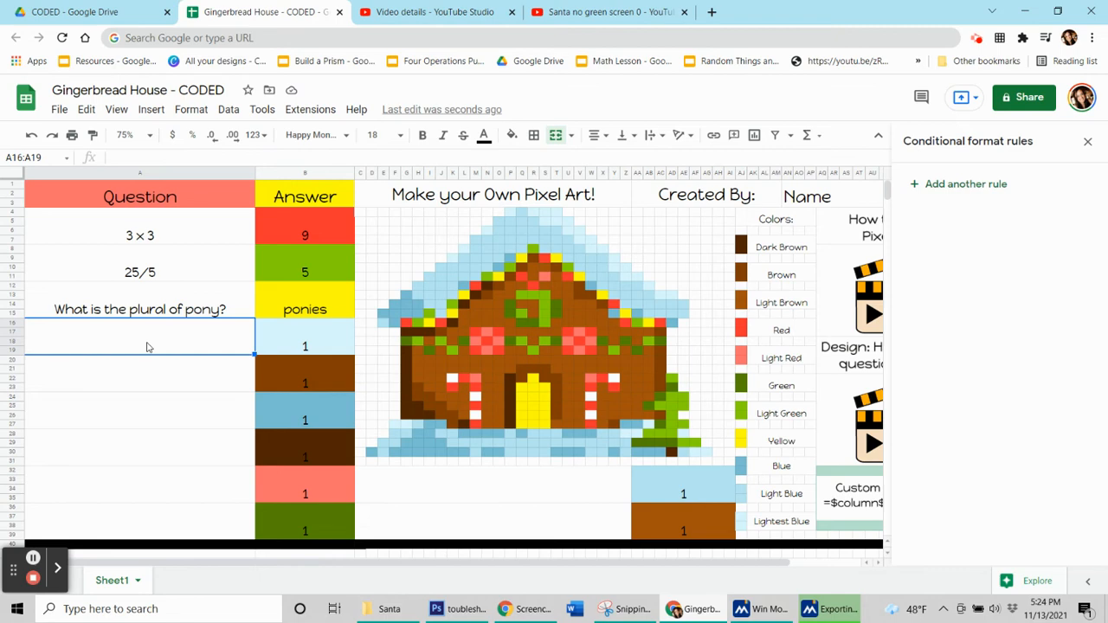
pyautogui.write('4 x 5')
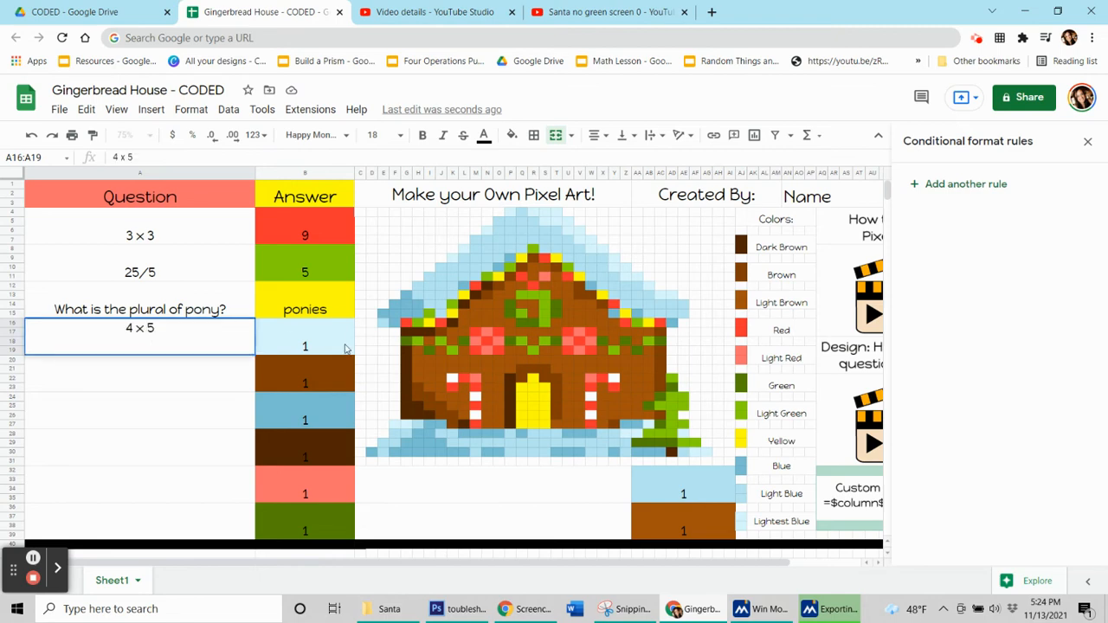
pyautogui.click(344, 349)
pyautogui.write('20')
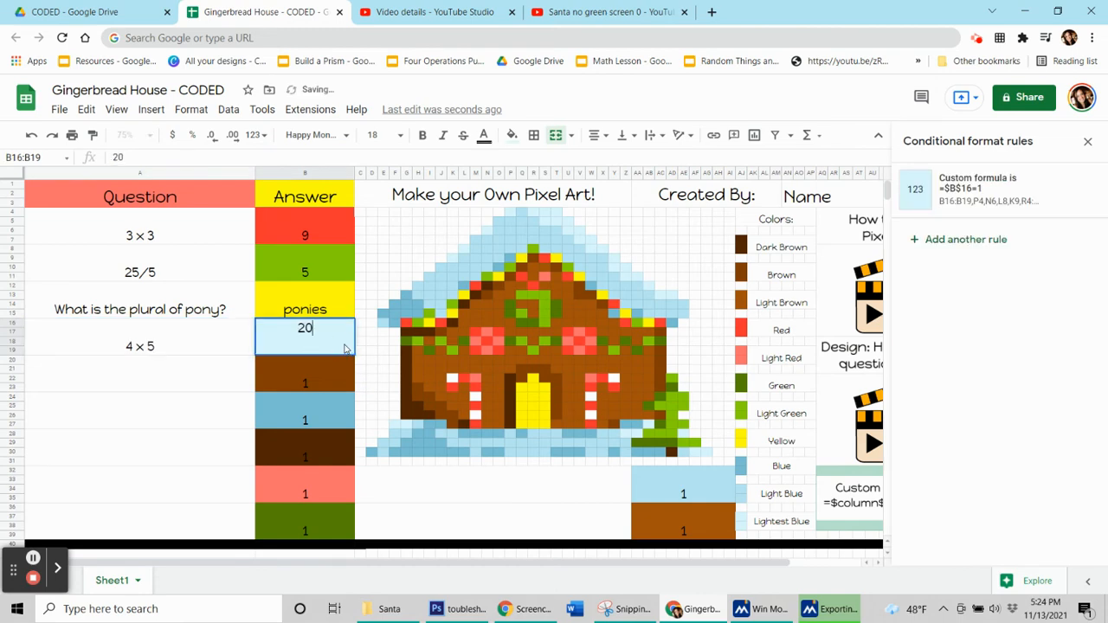
pyautogui.press('Return')
# - Change the custom formula in the lightest blue conditional format rule of B16 to =$B$16=20 and save the rule
pyautogui.click(297, 346)
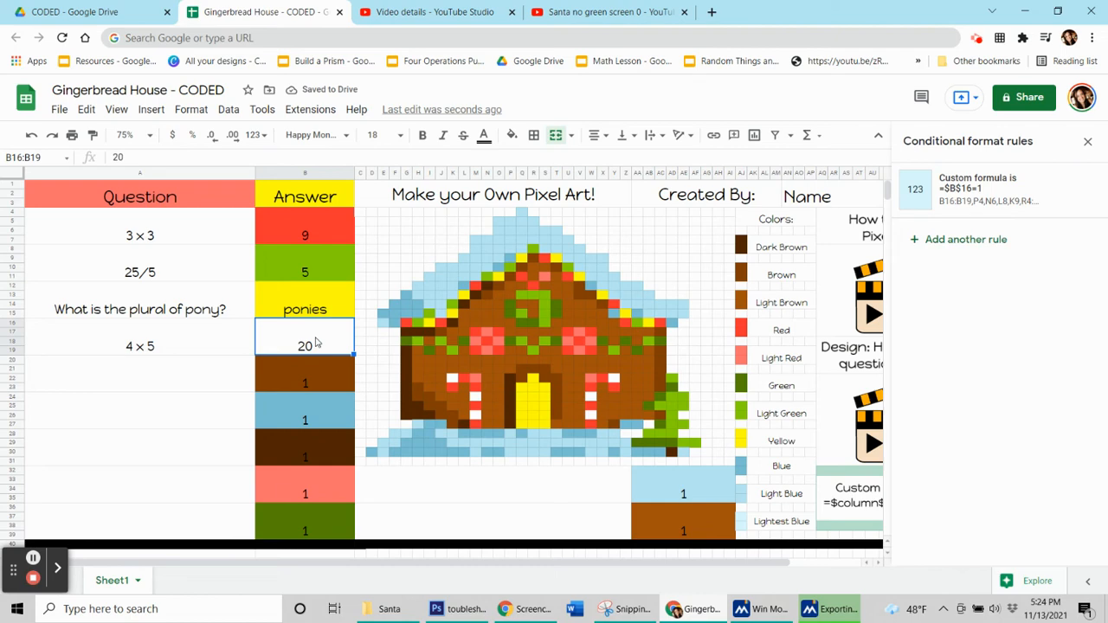
pyautogui.click(973, 197)
pyautogui.click(985, 365)
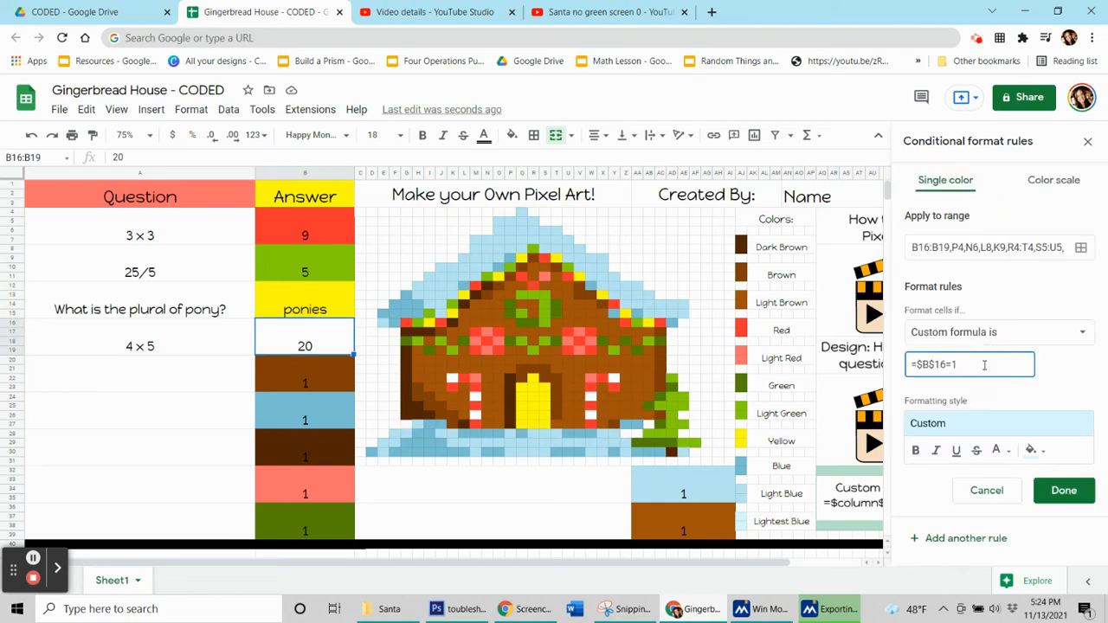
pyautogui.write('20')
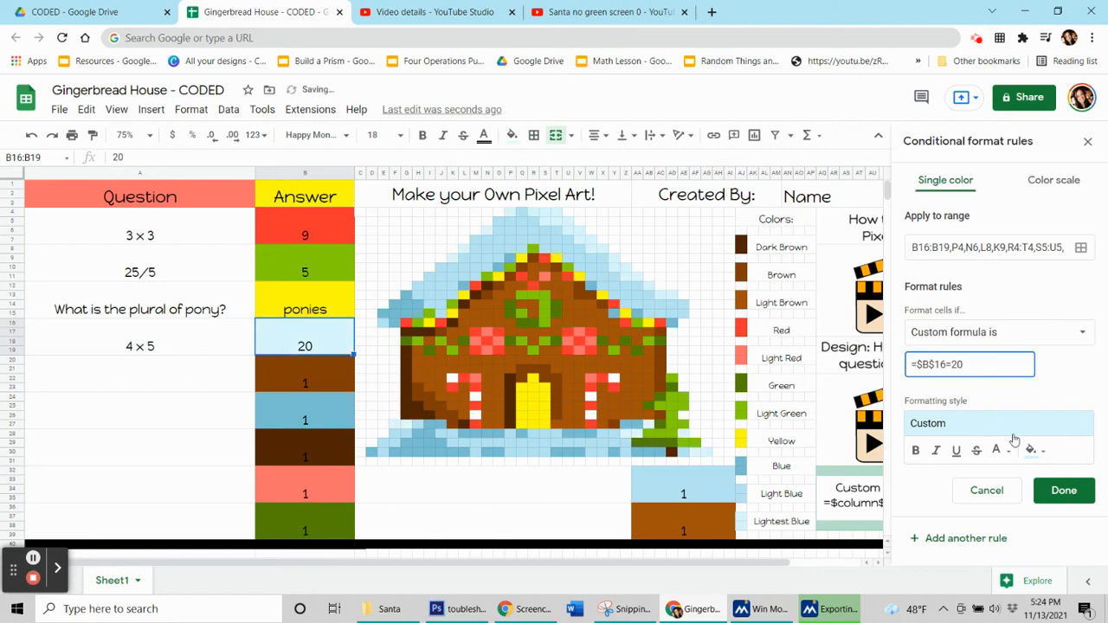
pyautogui.click(1064, 490)
# - Enter the question 2 x 4 in A20 and its answer 8 in B20
pyautogui.click(208, 387)
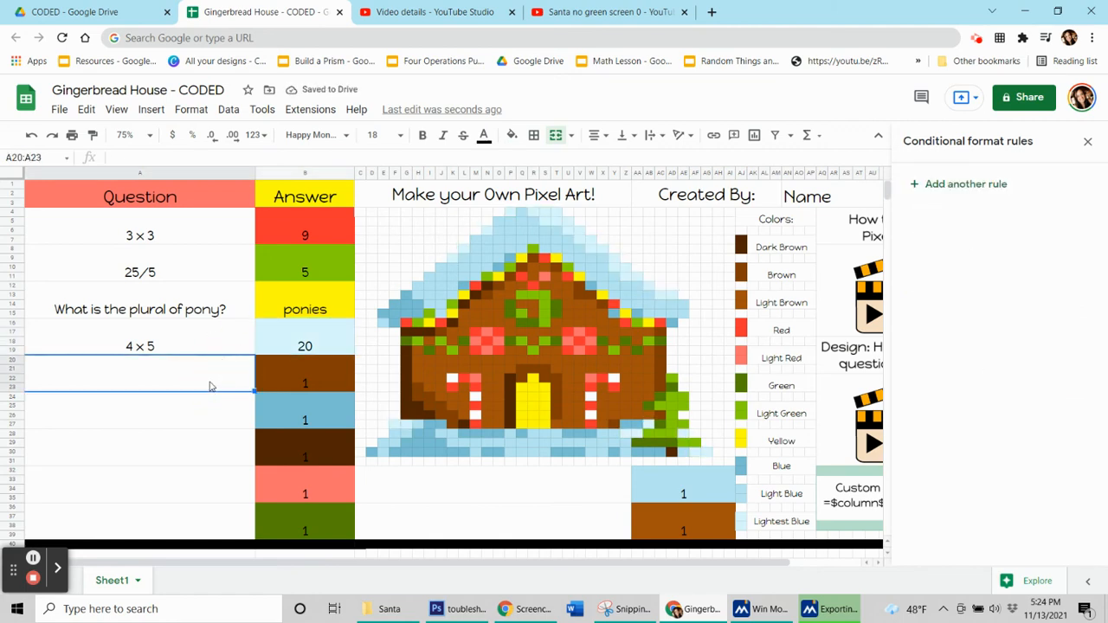
pyautogui.write('2 x 4')
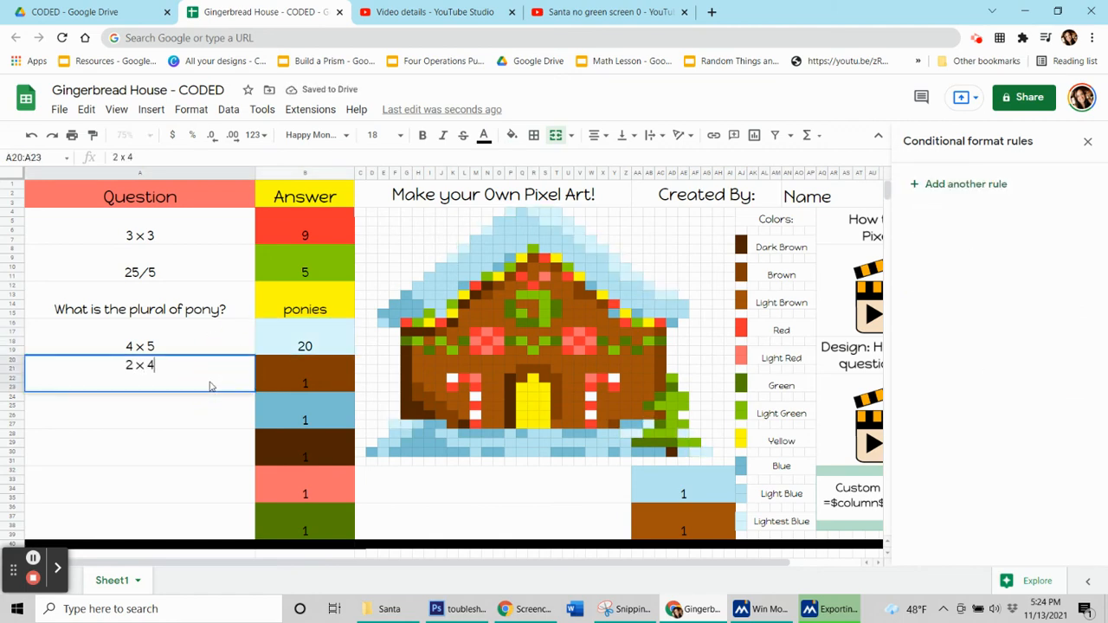
pyautogui.click(274, 368)
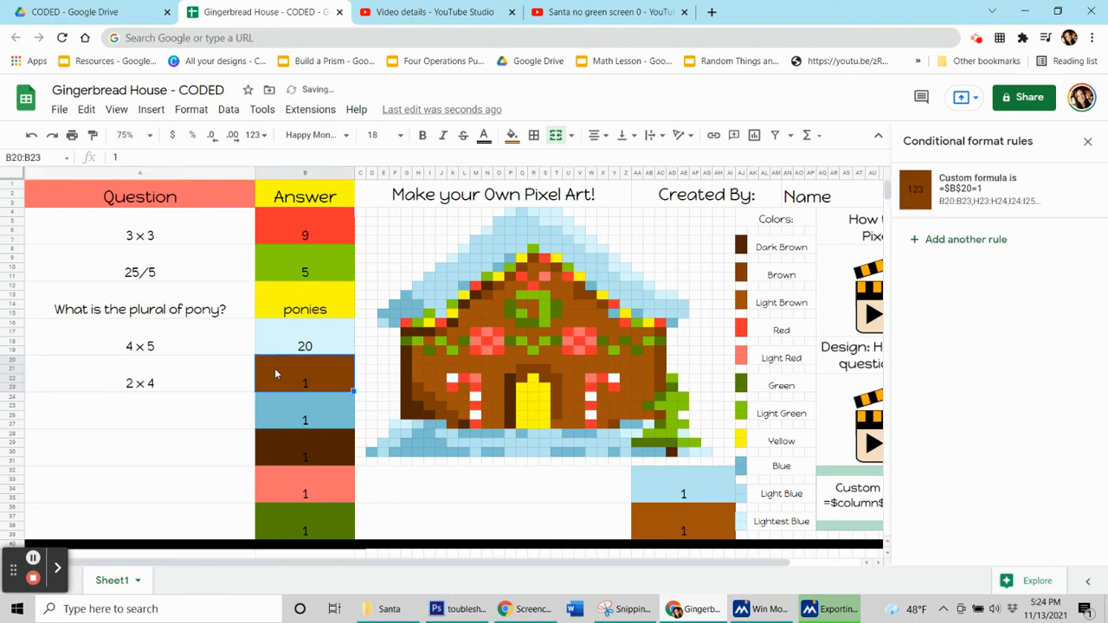
pyautogui.write('8')
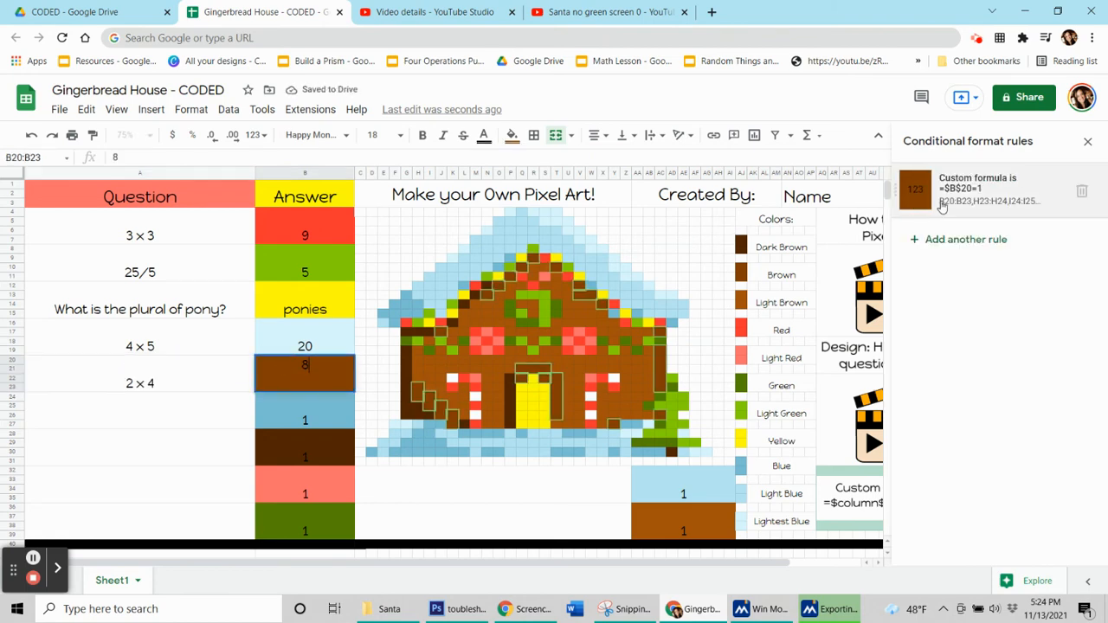
# - Change the custom formula in the brown conditional format rule of B20 to =$B$20=8 and save the rule
pyautogui.click(942, 205)
pyautogui.click(976, 363)
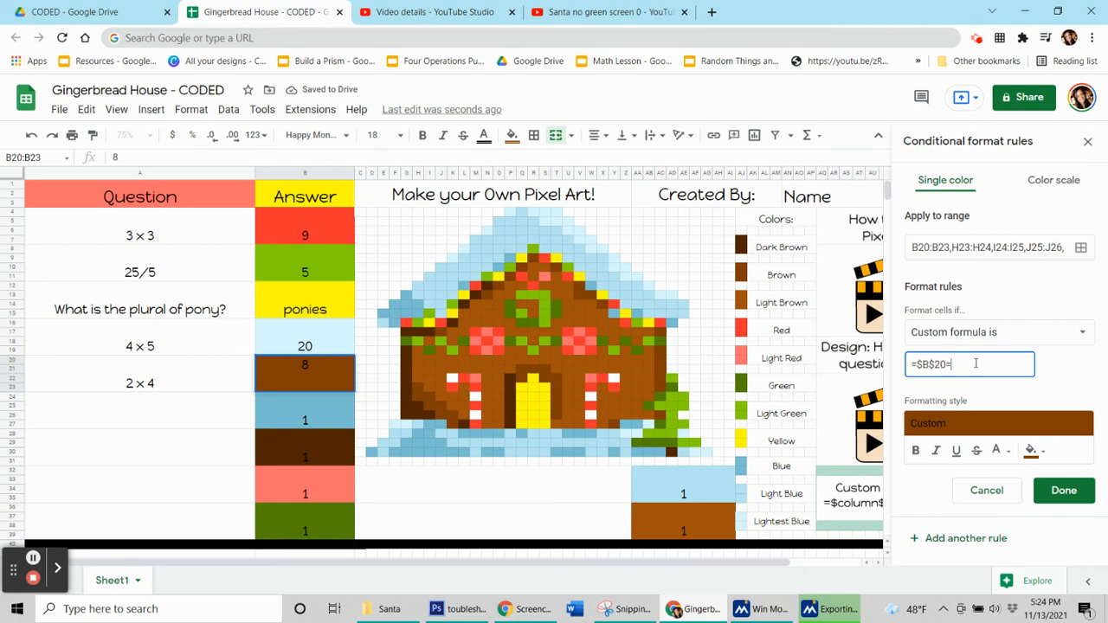
pyautogui.write('8')
pyautogui.click(1078, 491)
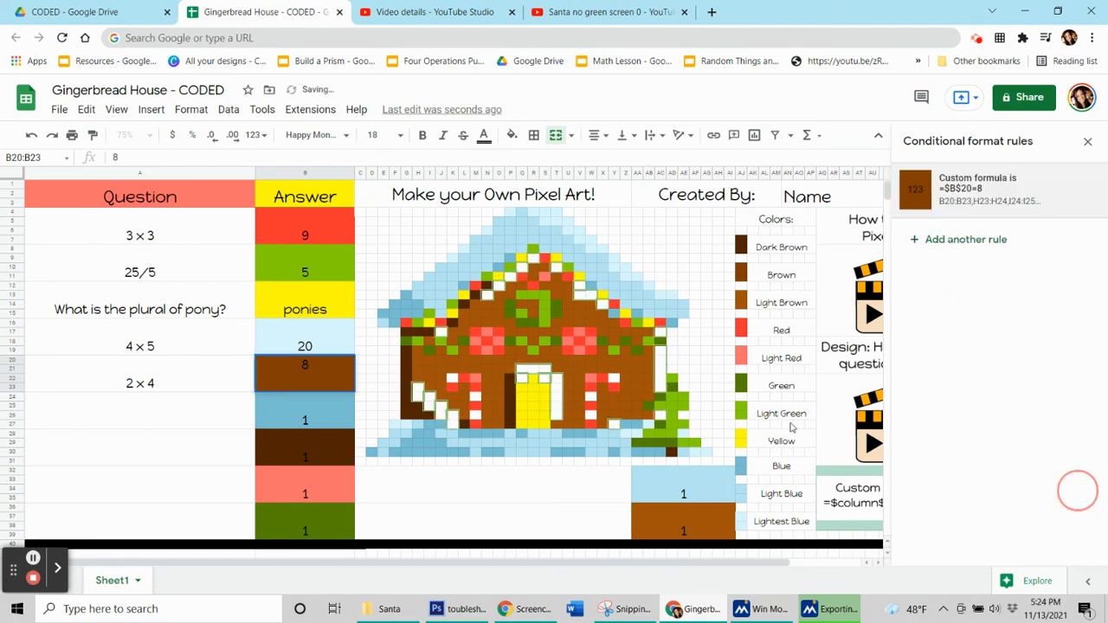
pyautogui.click(153, 415)
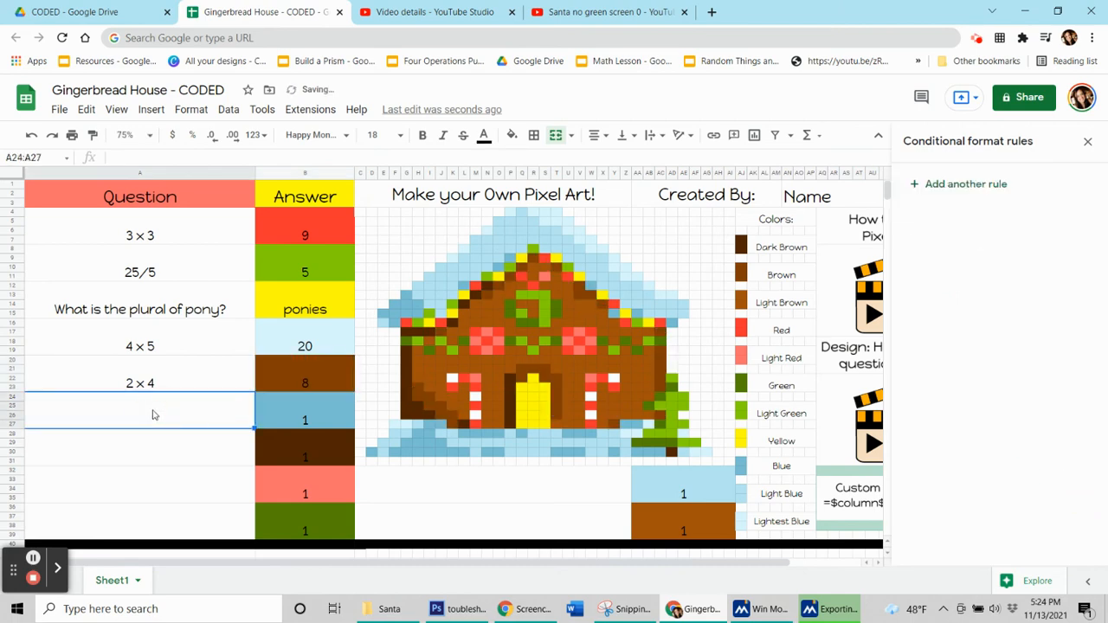
# - Review the filled question cells from A4 to A20 and the answer cells from B8 to B20
pyautogui.click(177, 227)
pyautogui.click(169, 270)
pyautogui.click(170, 302)
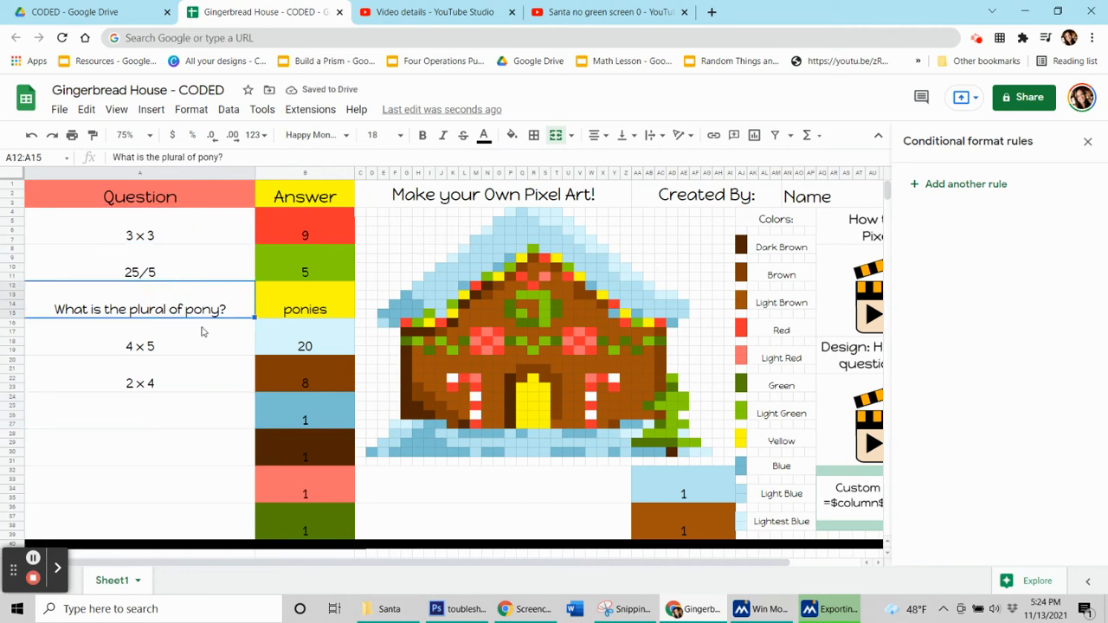
pyautogui.click(201, 333)
pyautogui.click(195, 380)
pyautogui.click(164, 309)
pyautogui.click(279, 259)
pyautogui.click(278, 303)
pyautogui.click(279, 344)
pyautogui.click(279, 383)
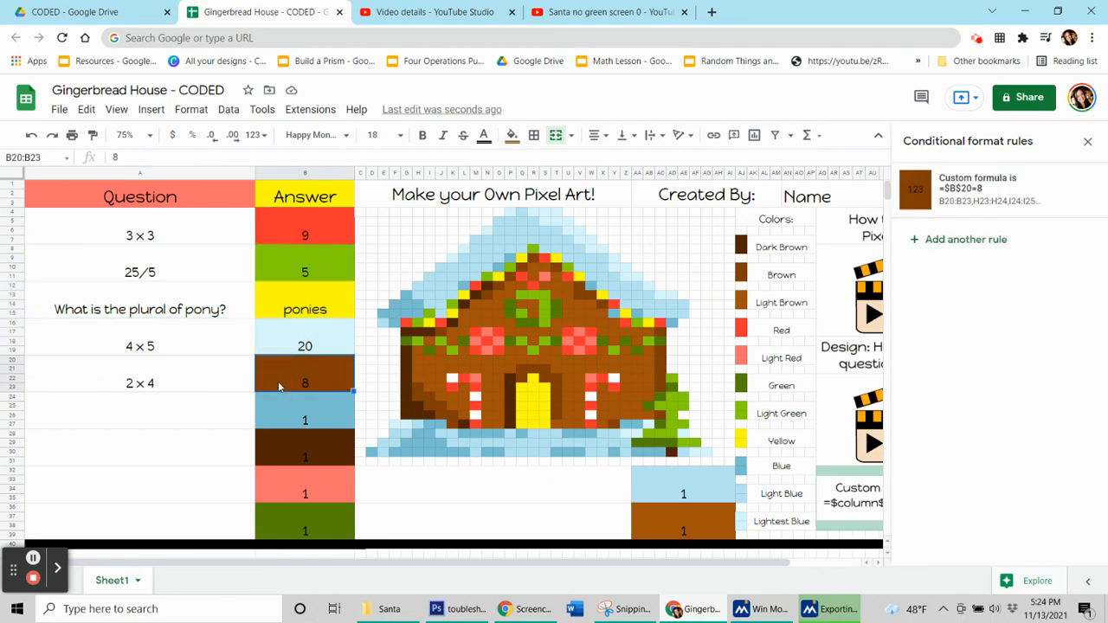